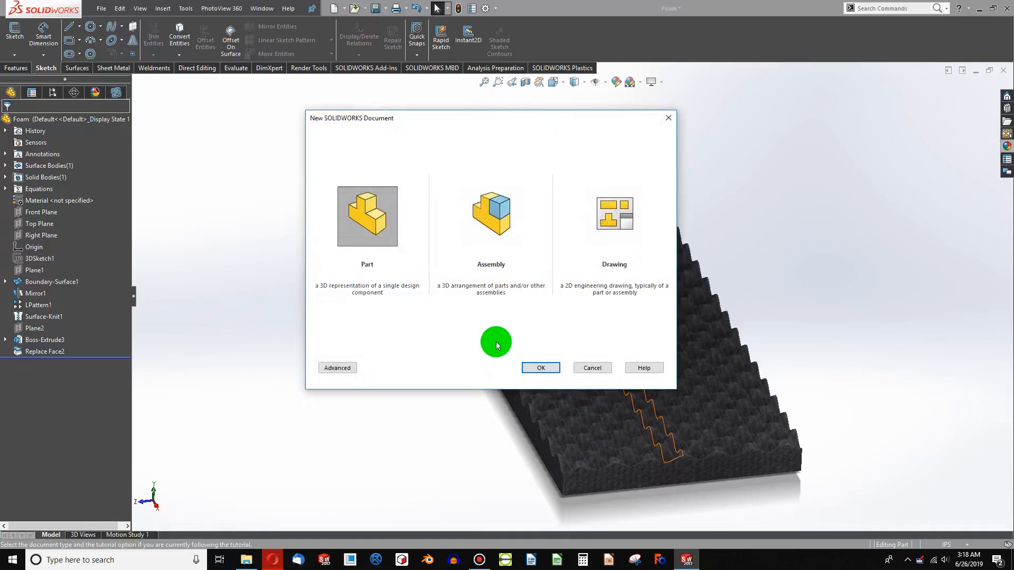
- Create a new part document and start a sketch on the Front Plane
left_click(534, 365)
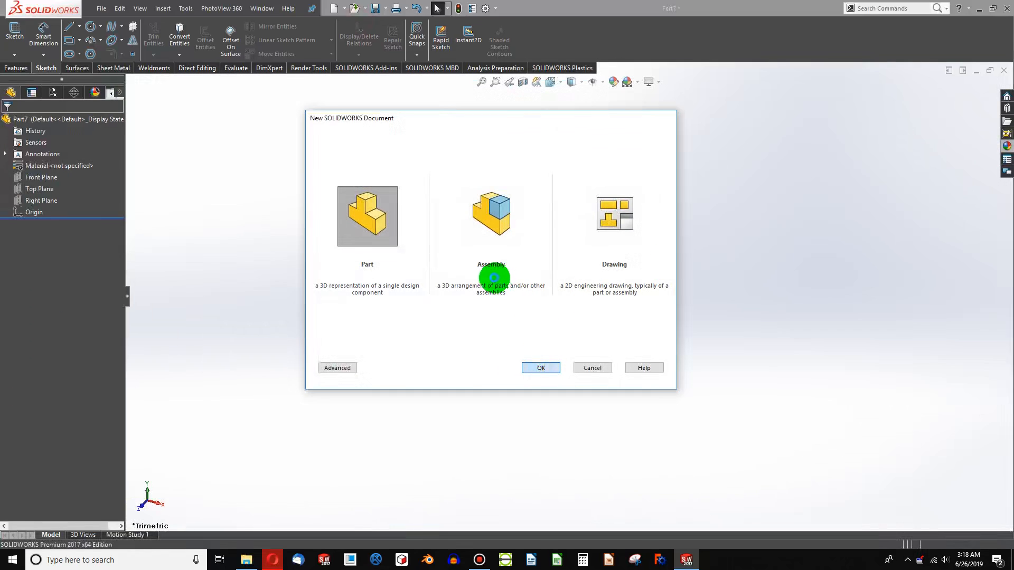
left_click(30, 178)
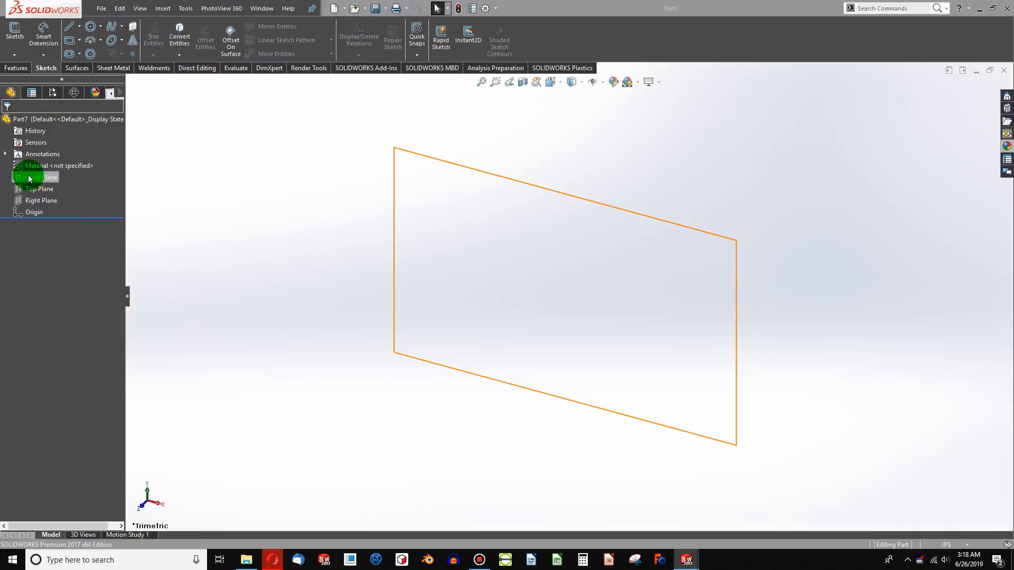
left_click(29, 190)
left_click(33, 201)
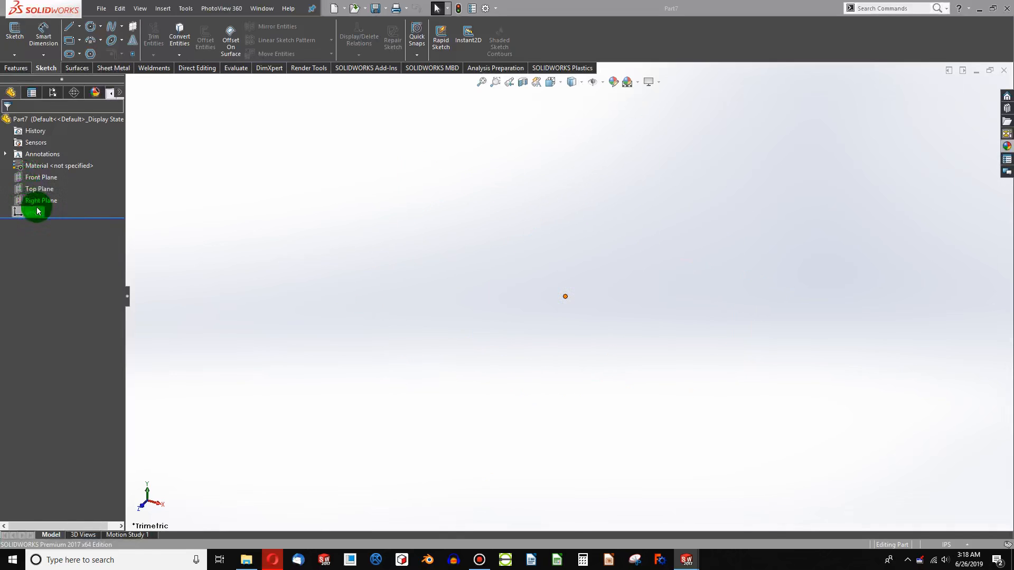
left_click(35, 178)
left_click(62, 34)
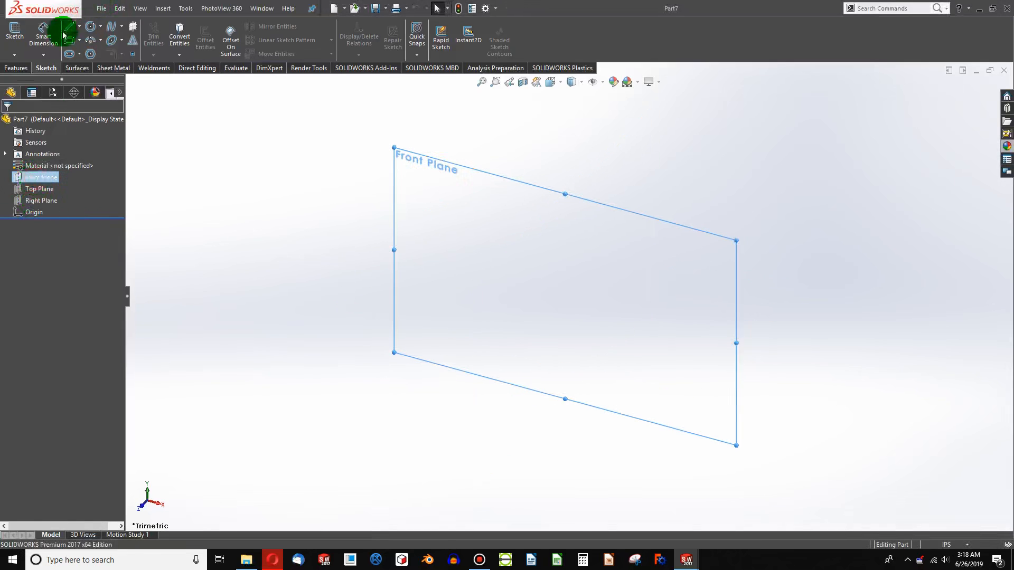
left_click(15, 50)
- Create an explicit equation-driven curve with y = SIN(X), running from x = 0 to x = 100
left_click(121, 27)
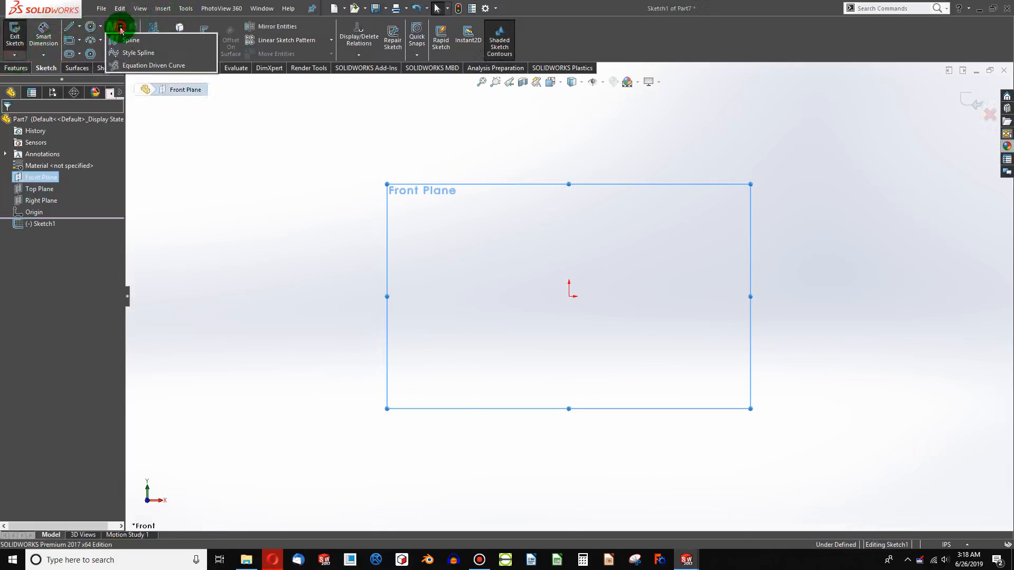
left_click(121, 66)
left_click(70, 241)
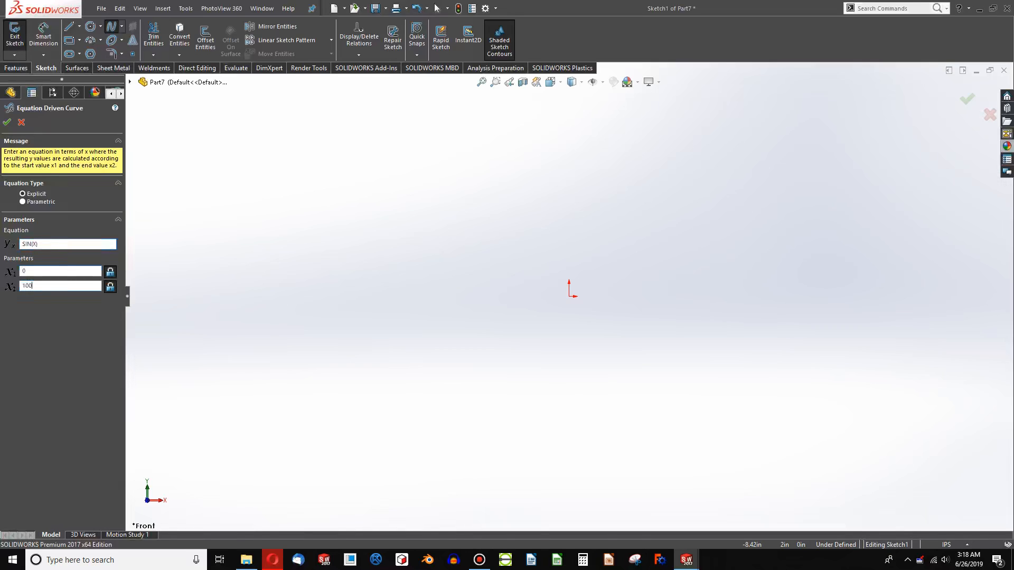
left_click(8, 122)
scroll(756, 320, "up", 2)
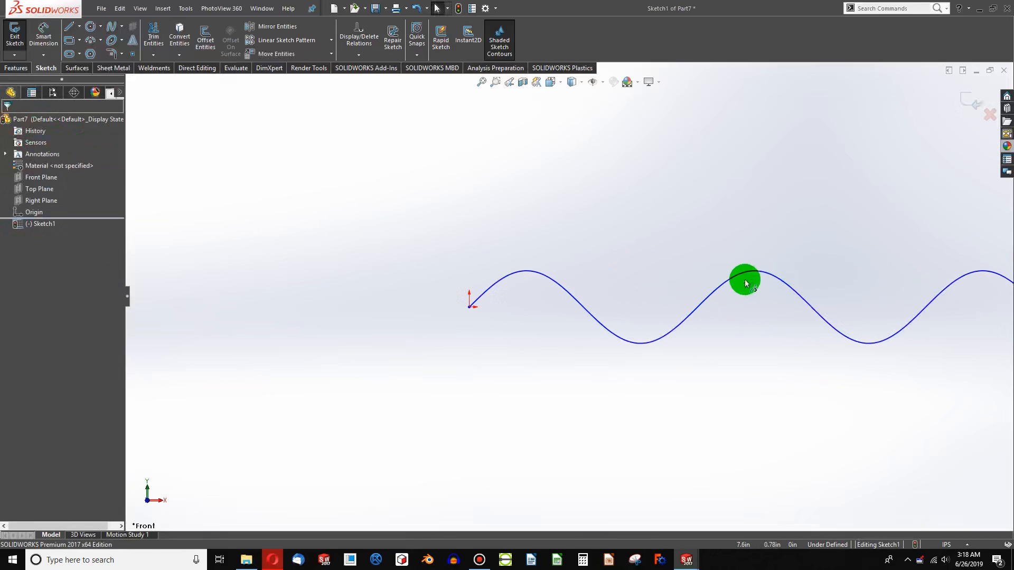
- Move the sine curve off the origin by its start point, and make that point coincident with the origin
left_click(463, 285)
left_click_drag(469, 306, 466, 233)
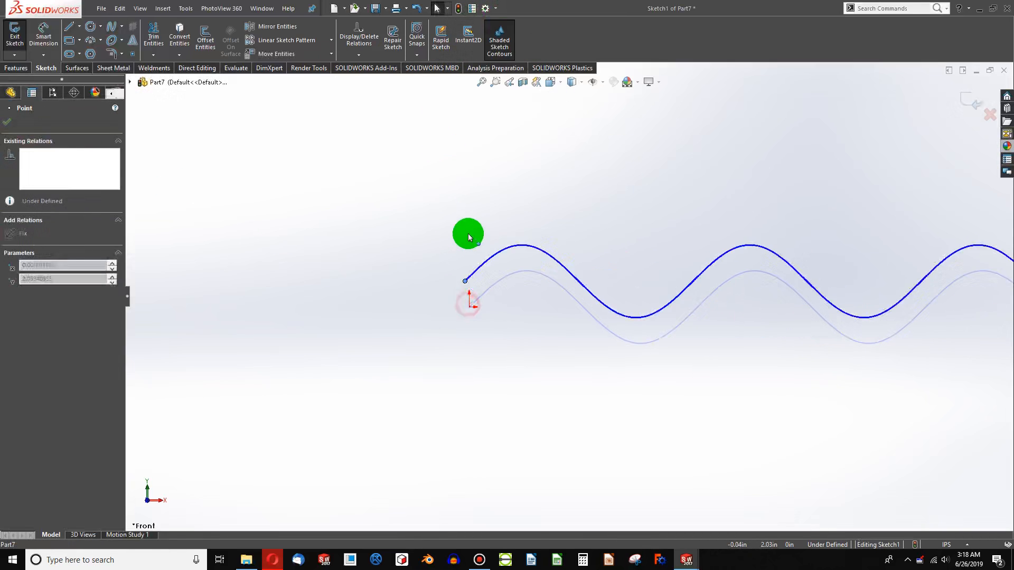
left_click(470, 308, "ctrl")
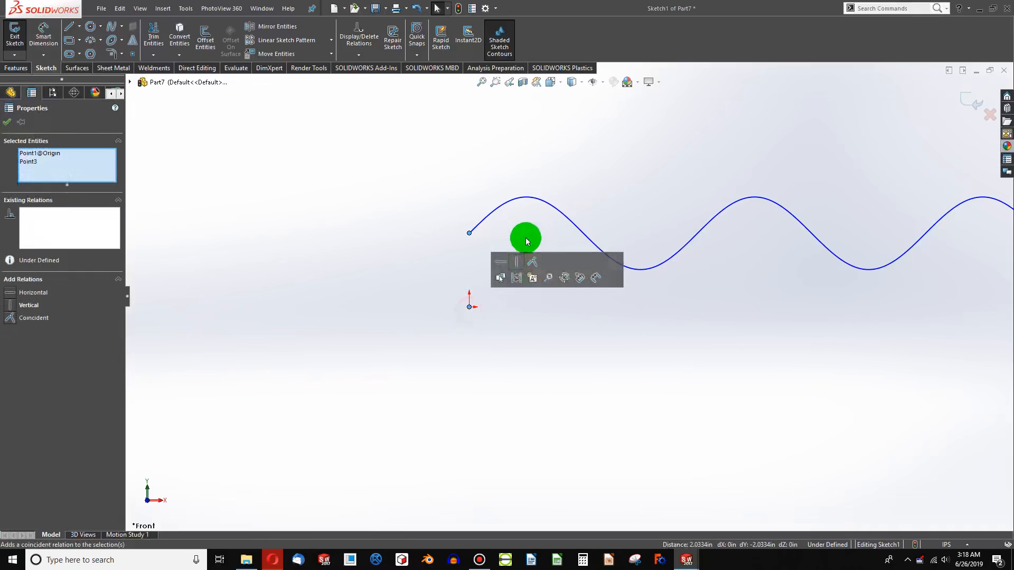
left_click(528, 270)
scroll(530, 265, "up", 1)
left_click(484, 186)
scroll(640, 295, "up", 5)
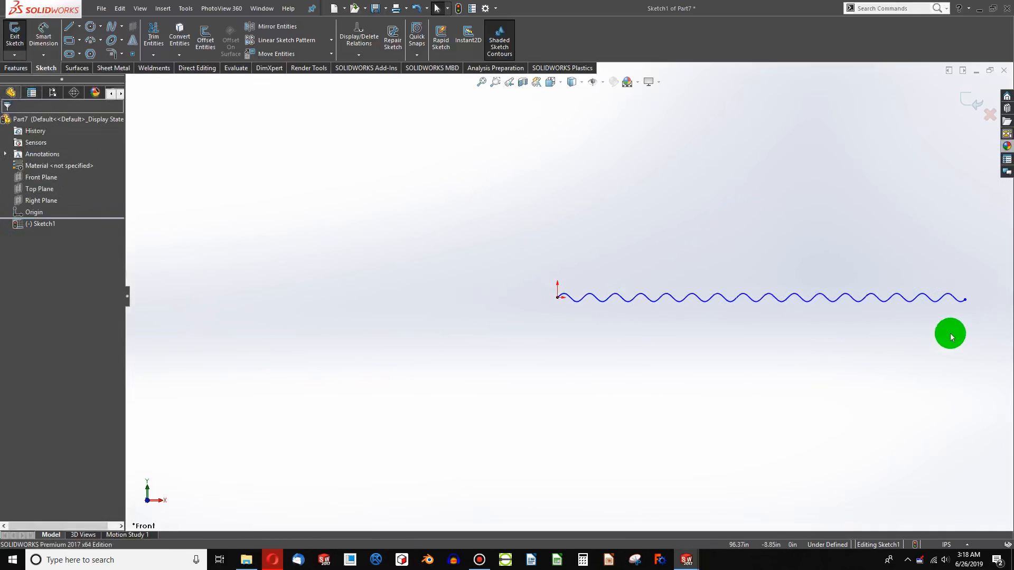
- Add a Fix relation to the sine curve's far endpoint and exit the sketch
left_click(964, 297)
left_click(891, 254)
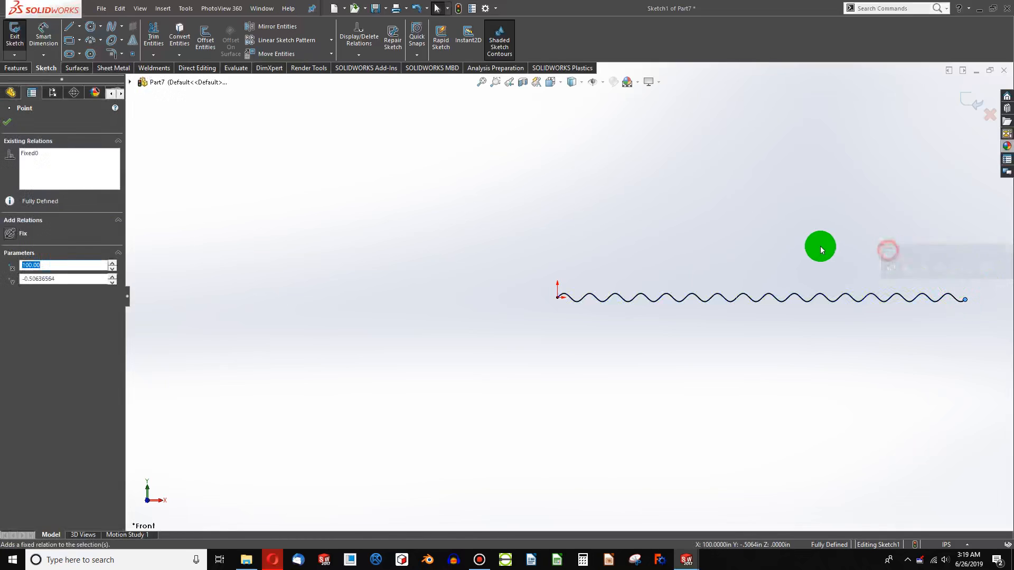
left_click(819, 245)
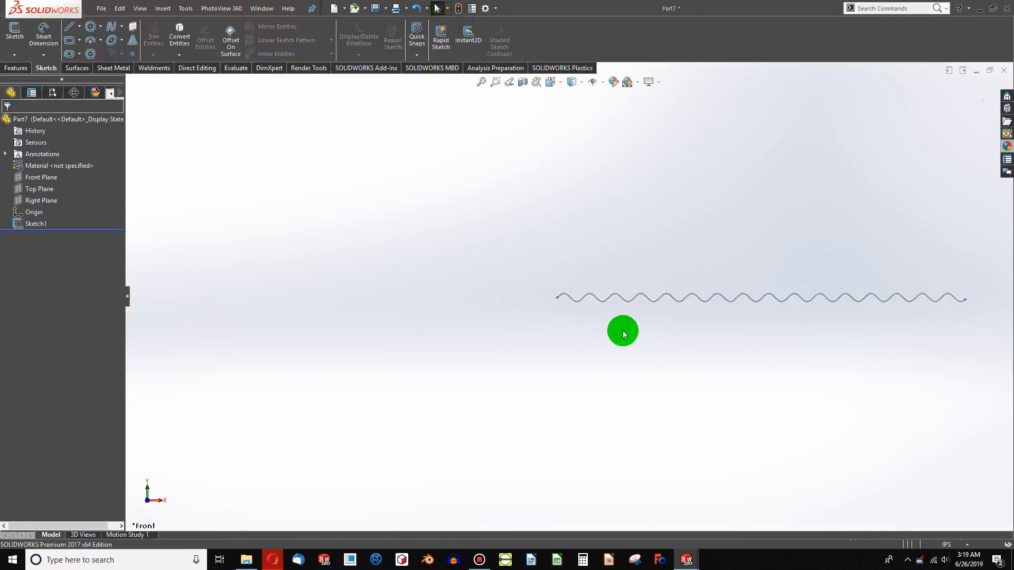
- Start a 3D sketch and draw a centerline about 5 in long parallel to X, just below the sine curve's second crest
mouse_move(622, 330)
middle_mouse_down()
mouse_move(596, 323)
mouse_move(586, 380)
mouse_move(649, 229)
mouse_move(614, 222)
middle_mouse_up()
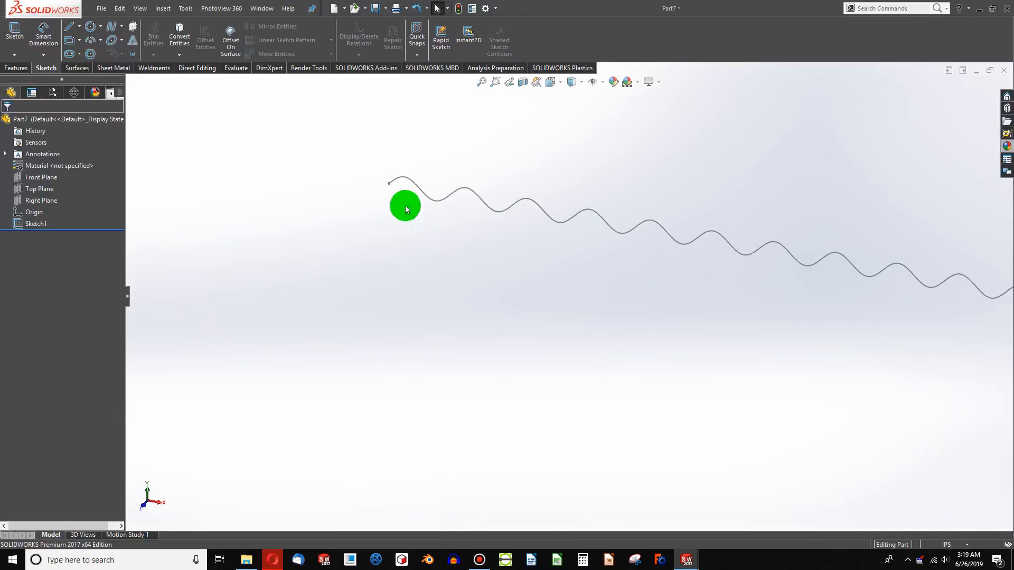
left_click(21, 57)
left_click(32, 85)
left_click(79, 27)
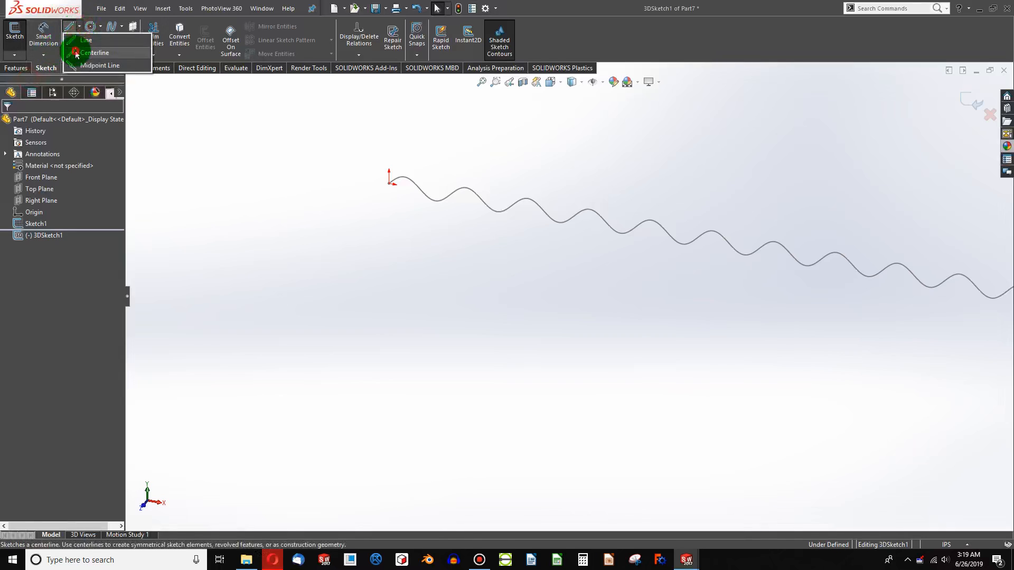
left_click(77, 53)
scroll(453, 217, "up", 3)
left_click(502, 260)
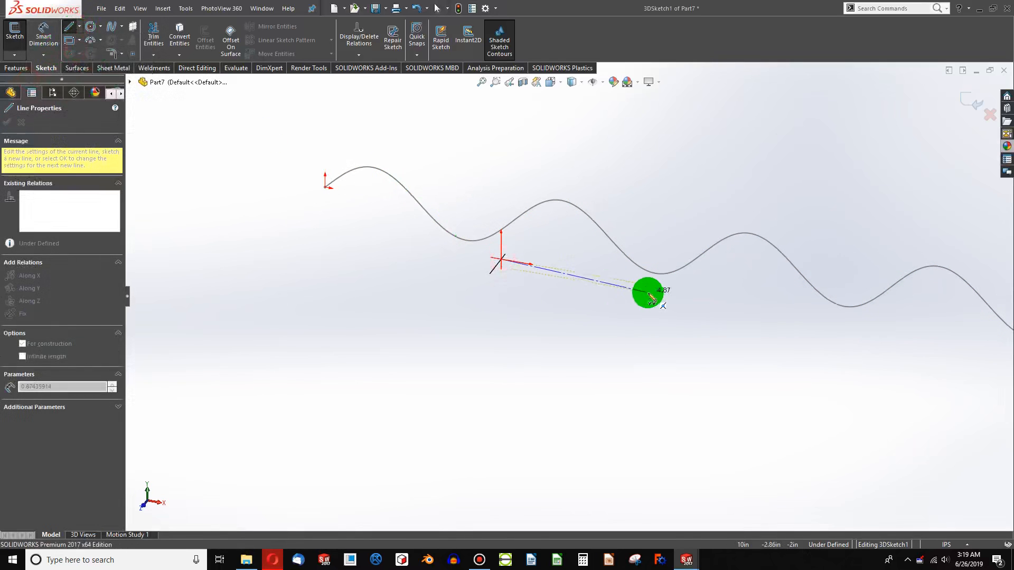
left_click(653, 286)
key("Escape")
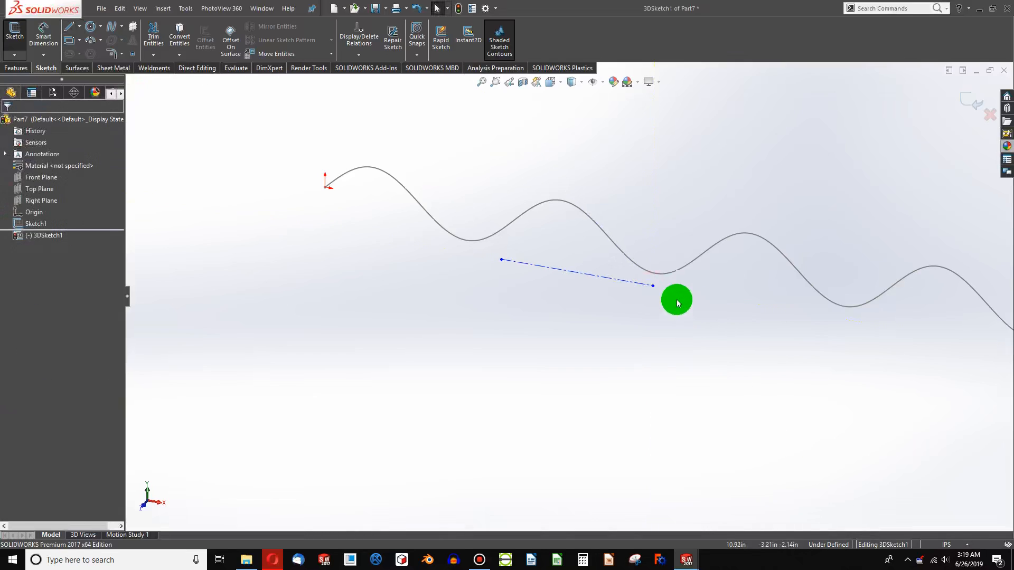
- Make both endpoints of the centerline coincident with the sine curve near its first two troughs
left_click(653, 273, "ctrl")
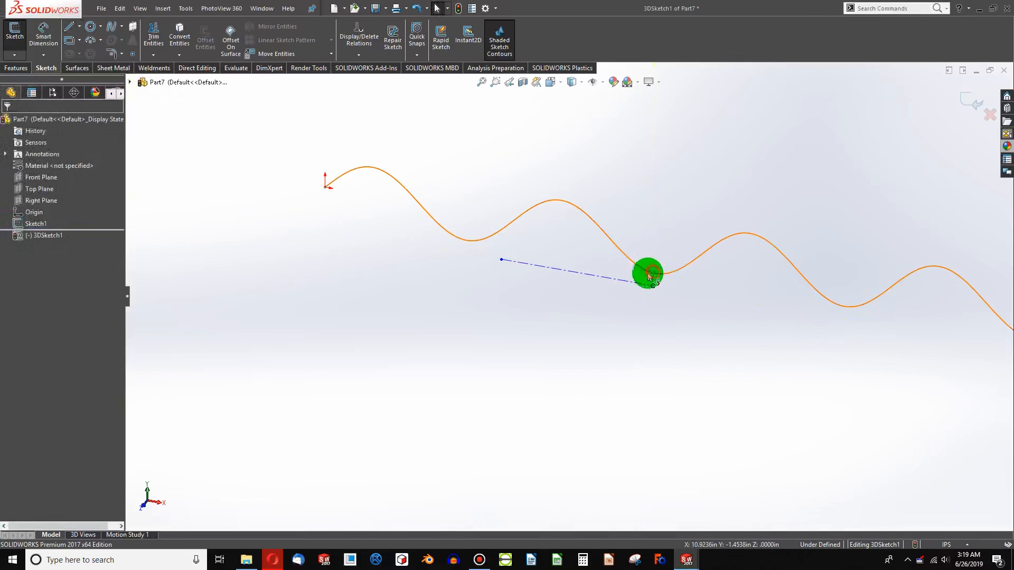
left_click(37, 295)
left_click(309, 352)
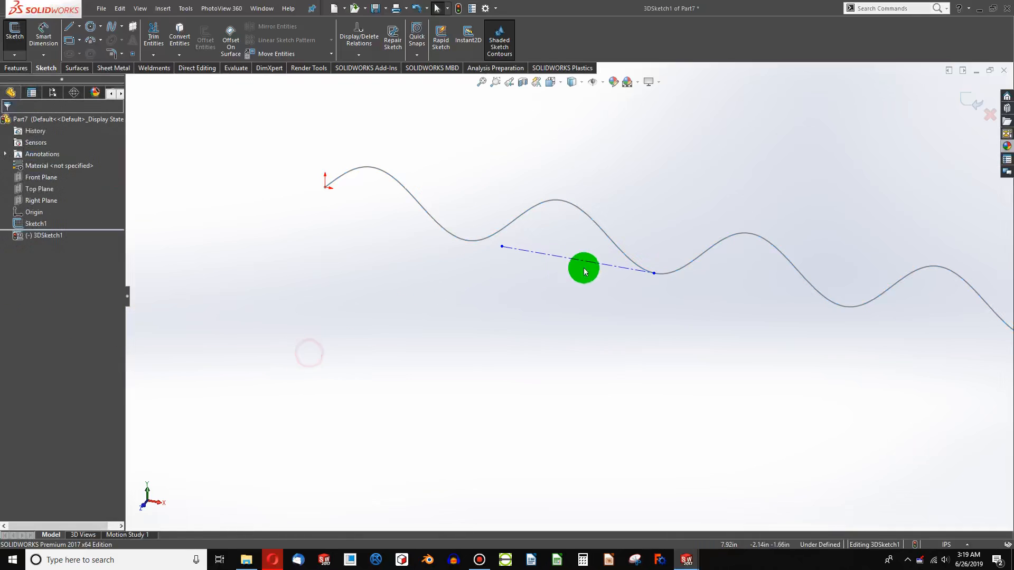
left_click(502, 246)
left_click(462, 241, "ctrl")
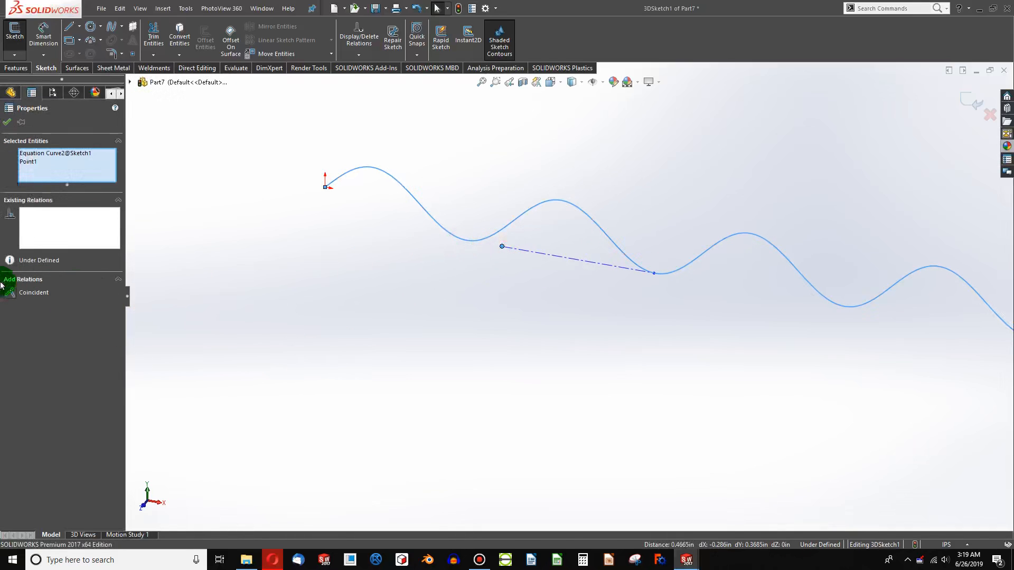
left_click(365, 360)
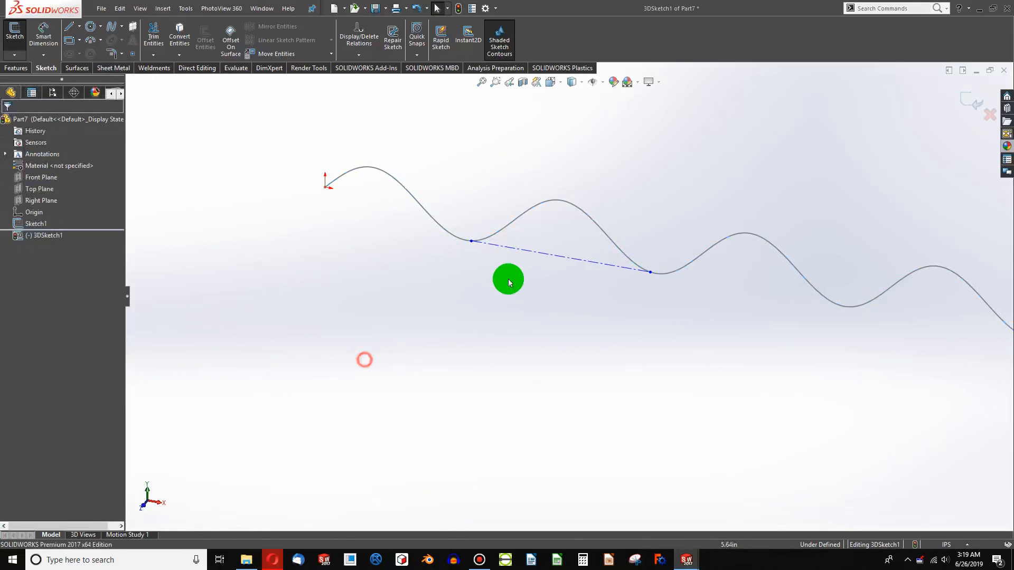
- Try to make the centerline tangent to the sine curve
left_click(587, 264)
left_click(617, 249, "ctrl")
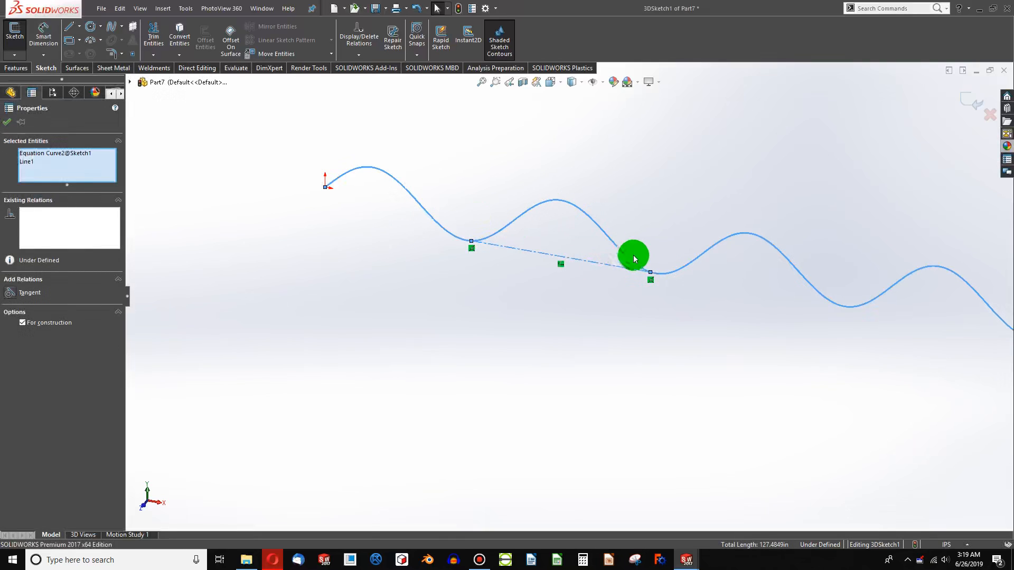
left_click(10, 295)
left_click(608, 365)
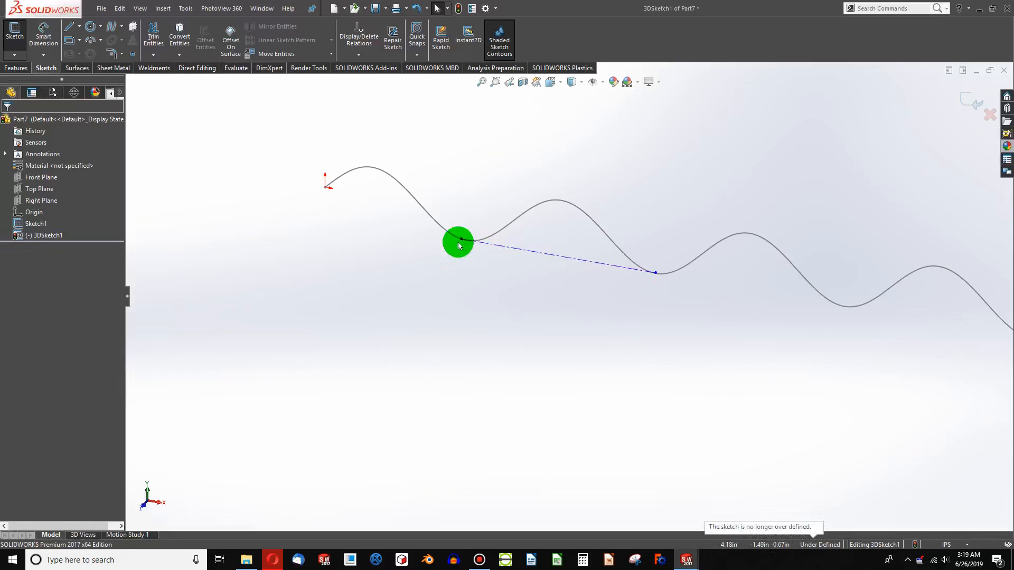
- Move the centerline's start point along the curve to the first crest and make the centerline tangent to the sine curve
left_click_drag(463, 242, 370, 186)
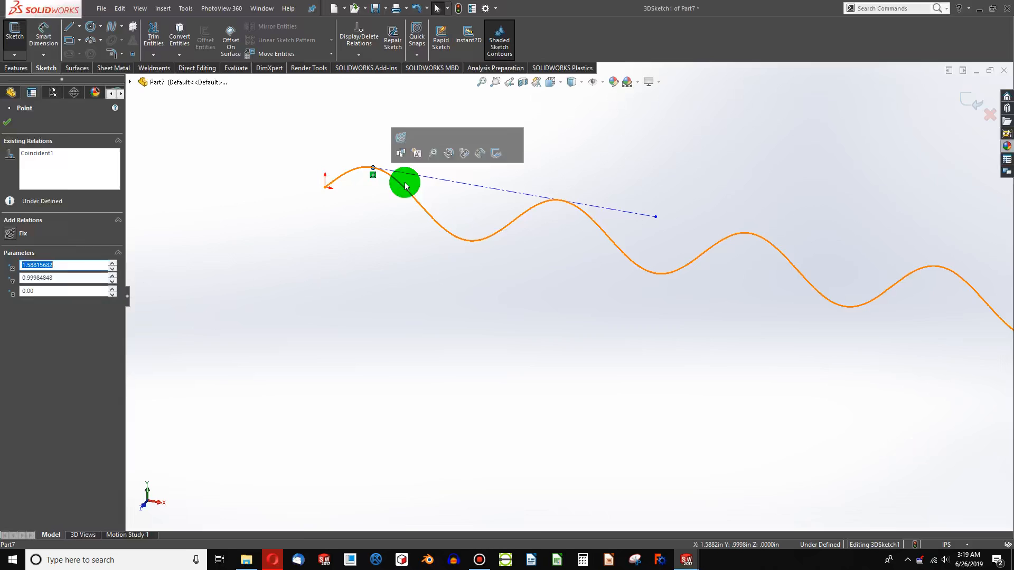
left_click(437, 180, "ctrl")
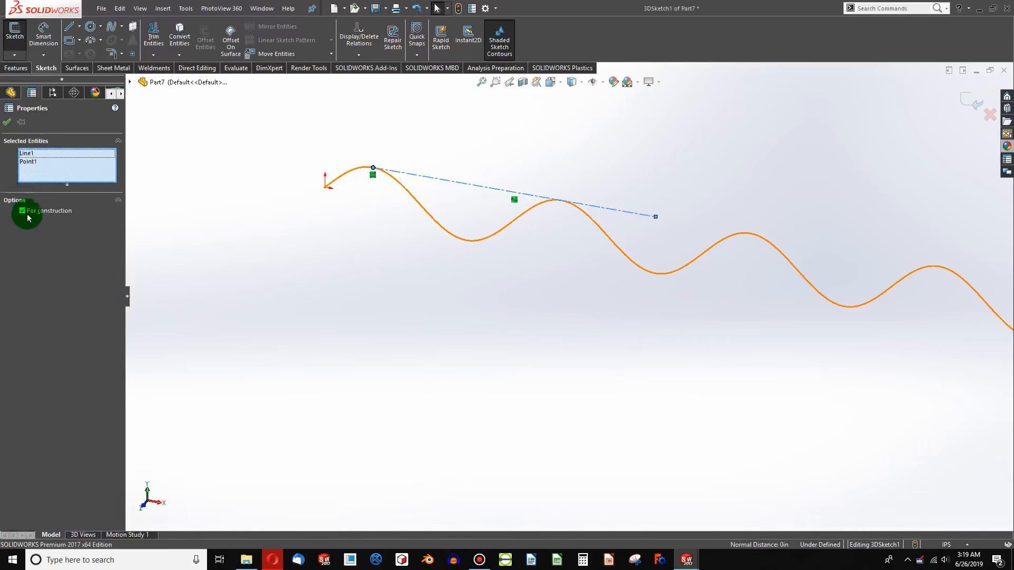
left_click(264, 235)
left_click(423, 176)
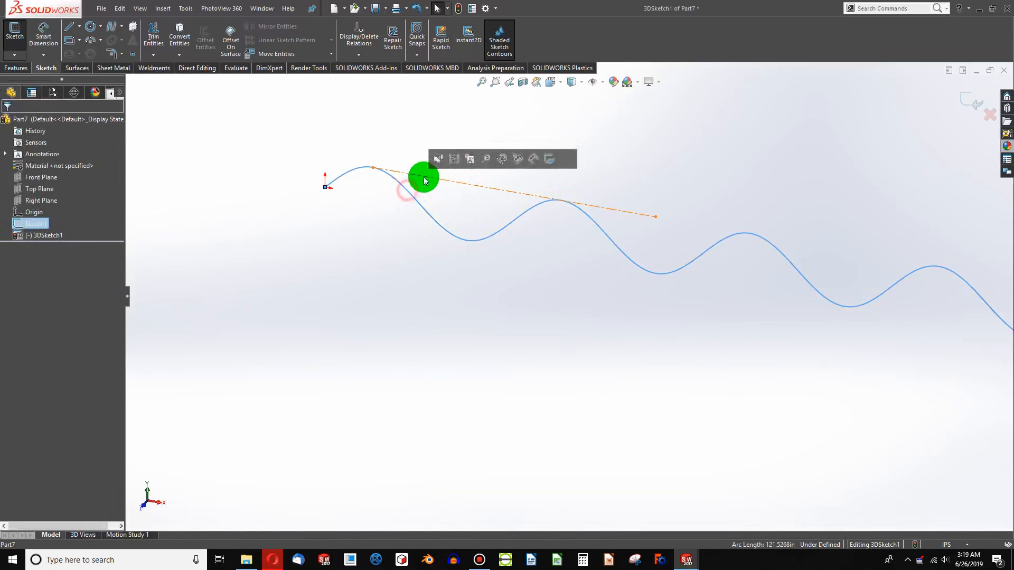
left_click(389, 191, "ctrl")
left_click(8, 296)
left_click(271, 297)
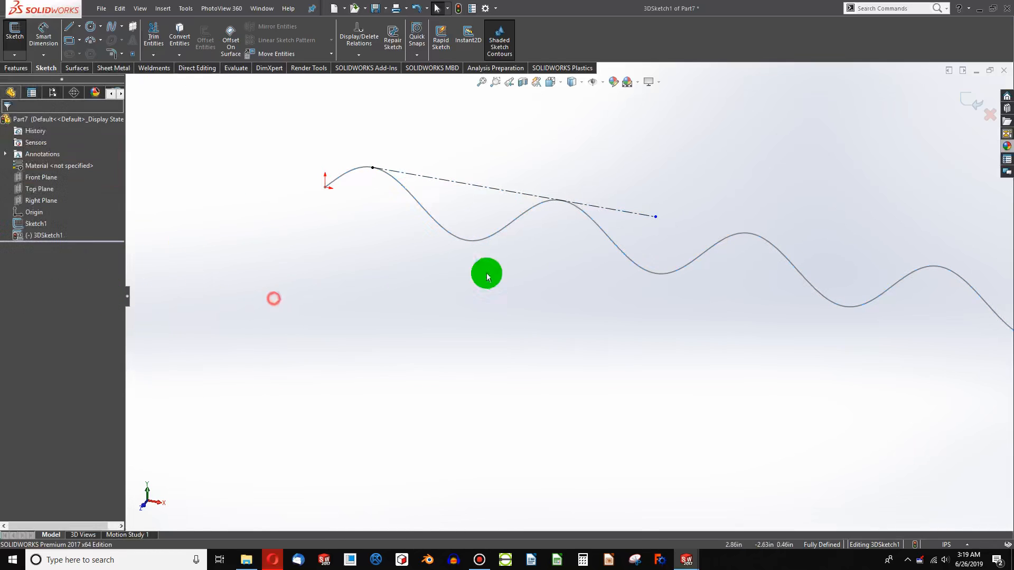
left_click(652, 221)
left_click(589, 217, "ctrl")
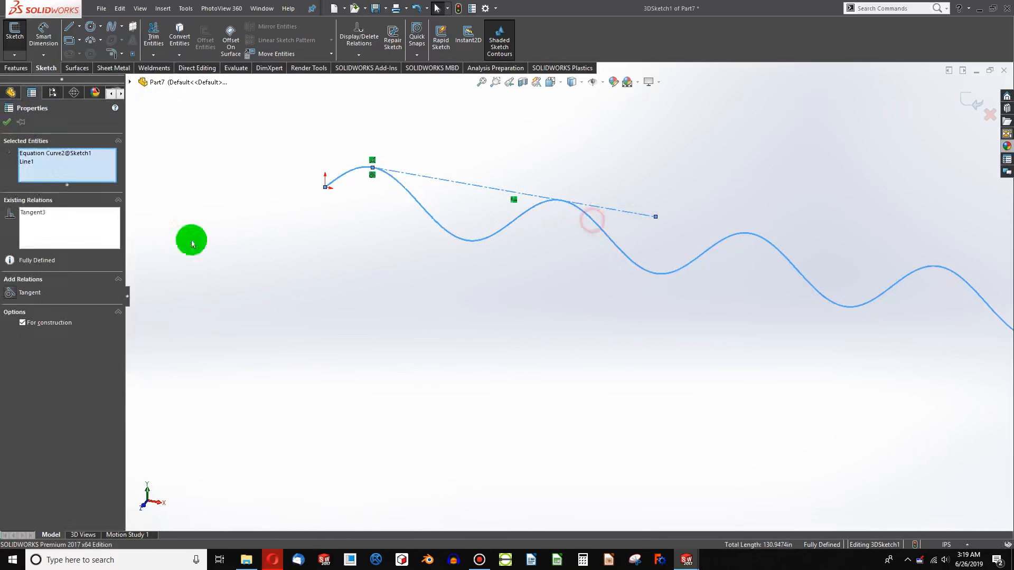
left_click(205, 302)
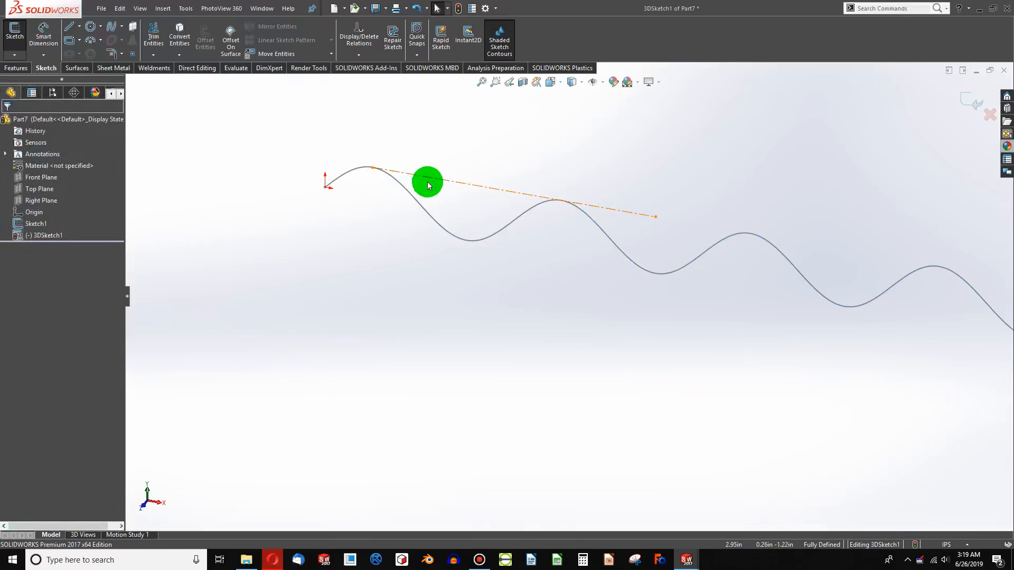
left_click(425, 208)
left_click(655, 216)
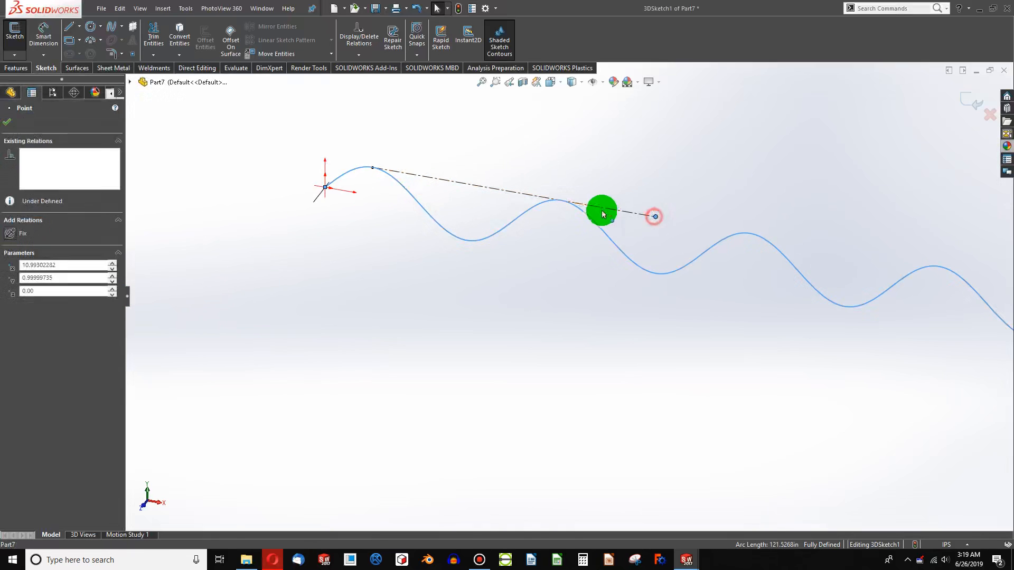
left_click(571, 262)
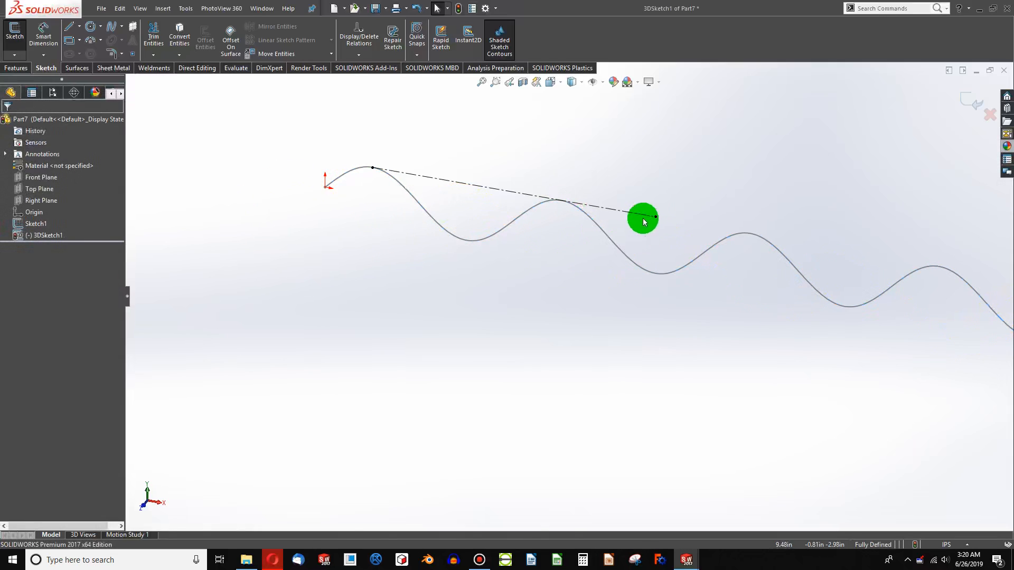
- Shorten the centerline's free end to the second crest and make that endpoint coincident with the sine curve
left_click_drag(645, 217, 546, 198)
left_click(577, 208, "ctrl")
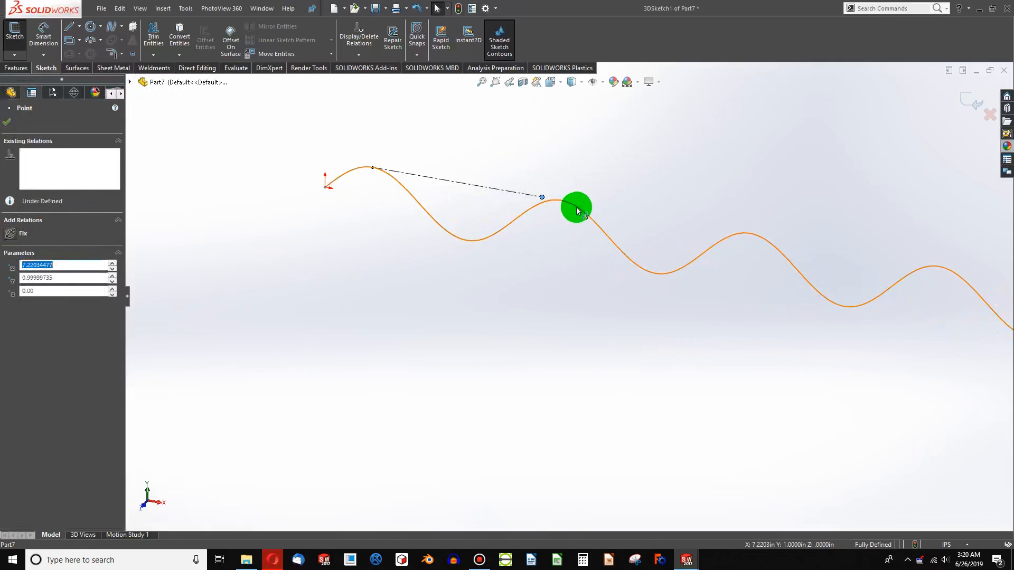
left_click(38, 289)
left_click(9, 294)
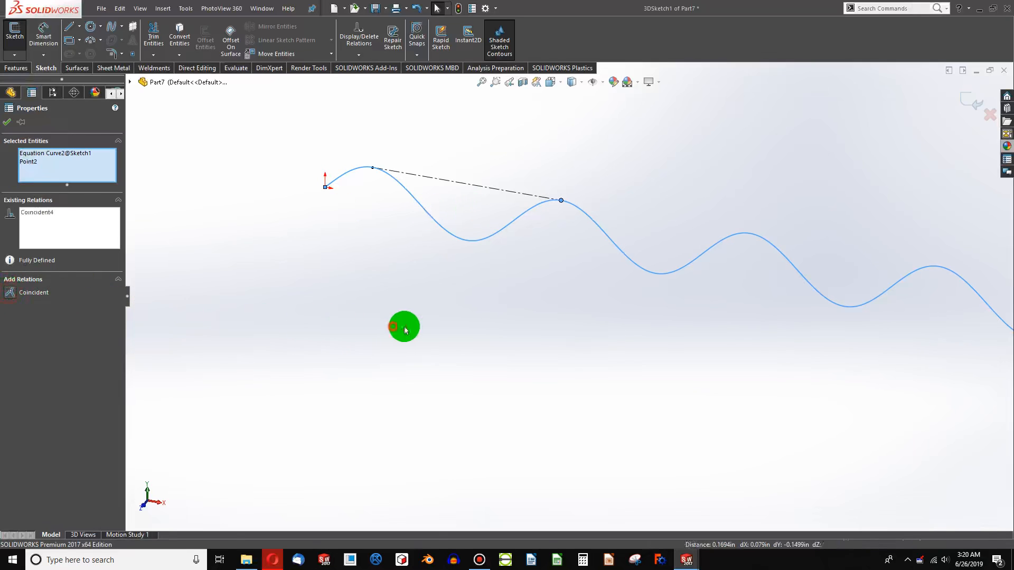
left_click(404, 327)
- Draw a second, shorter centerline crossing the first one about midway between the first two crests
left_click(79, 27)
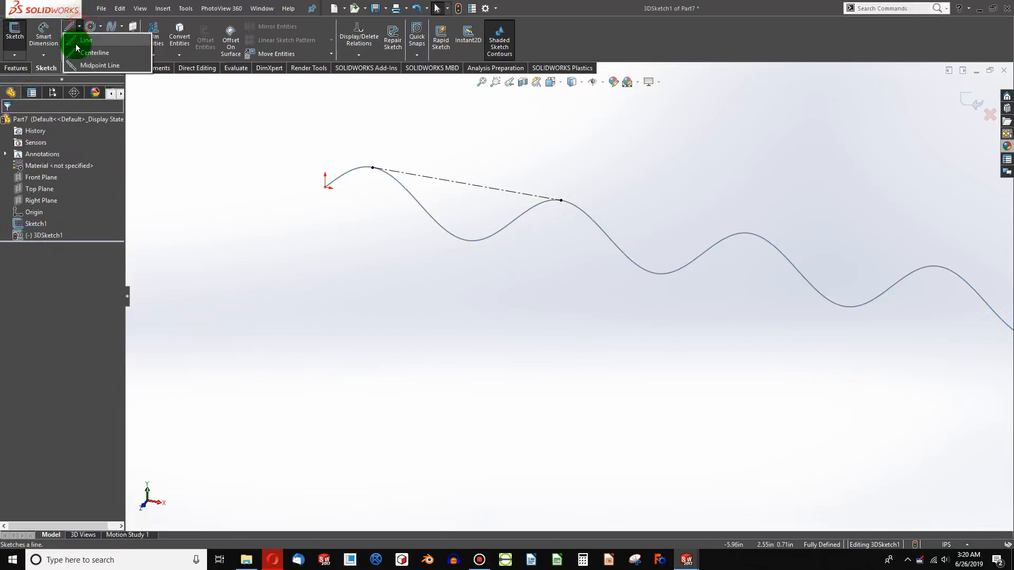
left_click(84, 52)
left_click(446, 201)
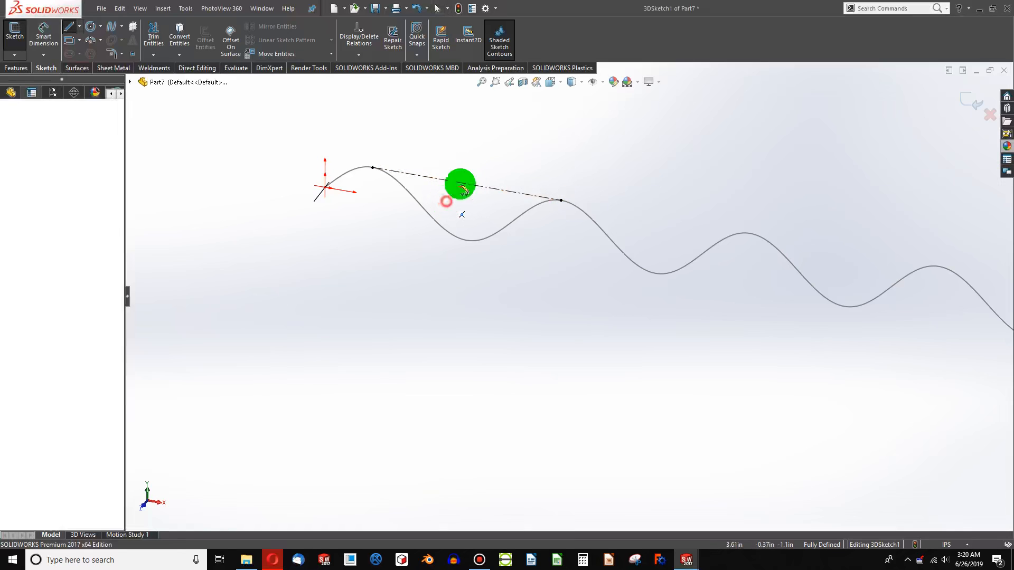
left_click(490, 154)
key("Escape")
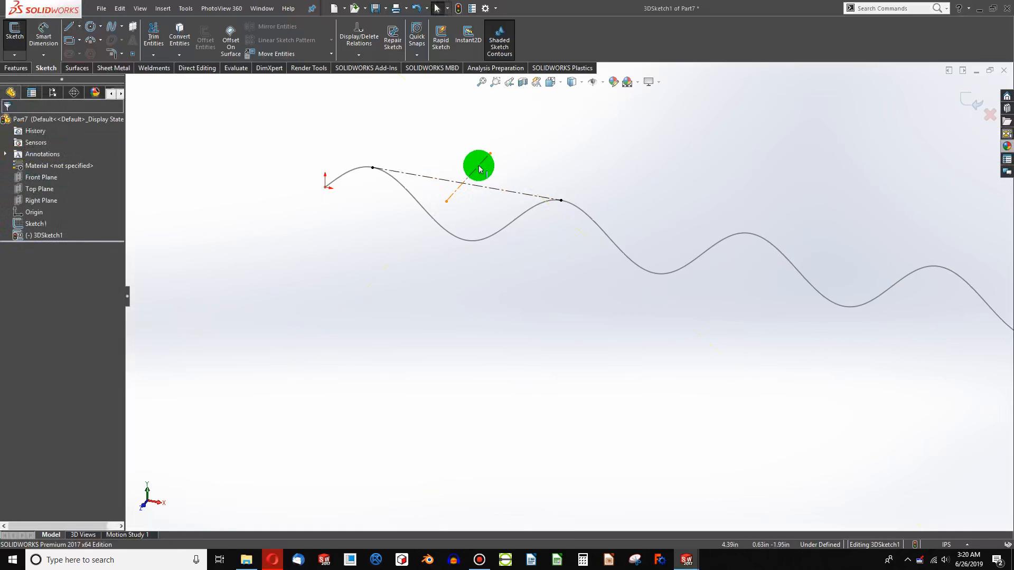
- Add a Midpoint relation between the short centerline's midpoint and the long crest-to-crest centerline
right_click(480, 169)
left_click(518, 174)
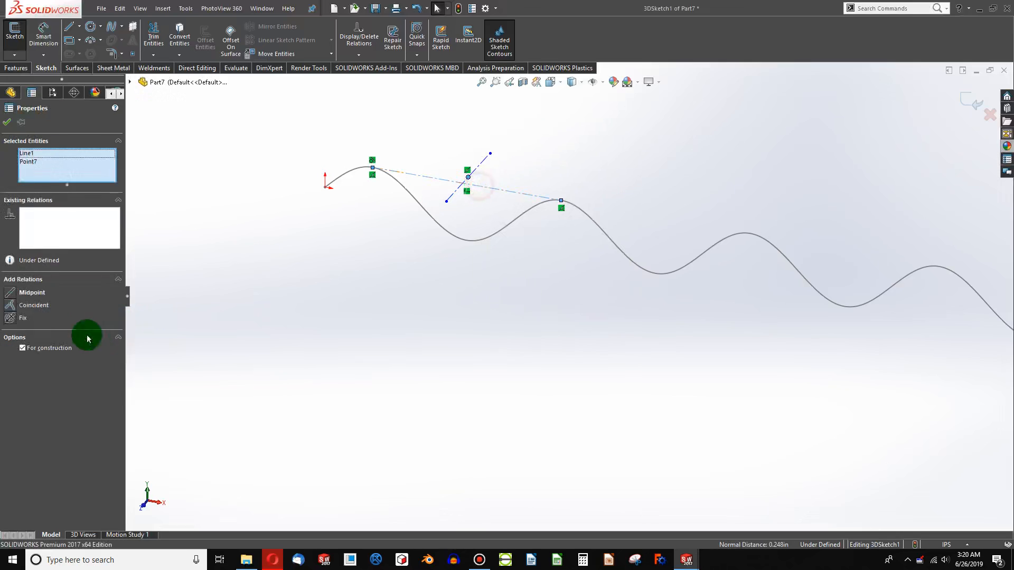
left_click(8, 298)
left_click(400, 287)
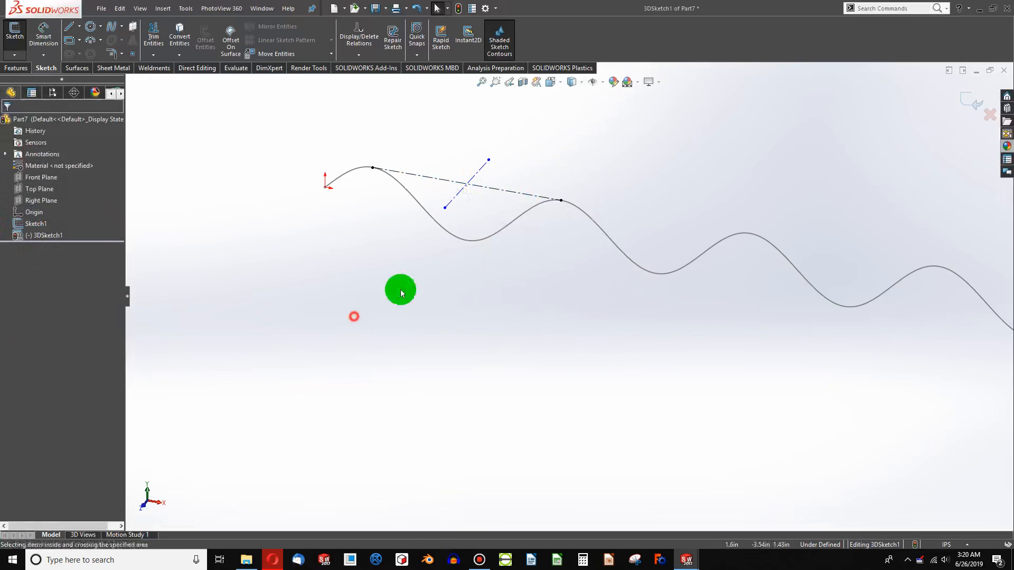
- Constrain the short crossing centerline to run Along Z
left_click(480, 169)
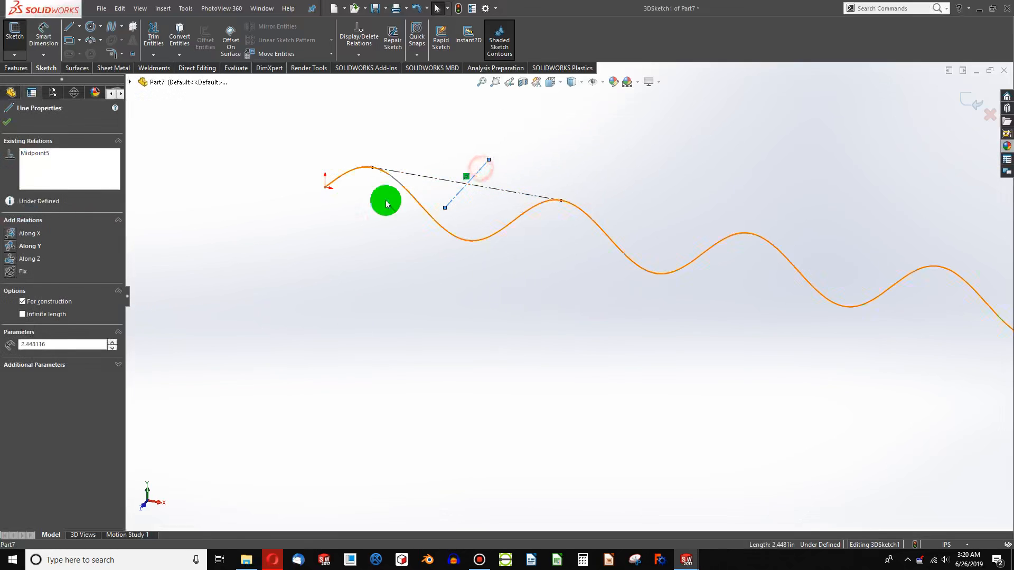
left_click(9, 259)
left_click(472, 303)
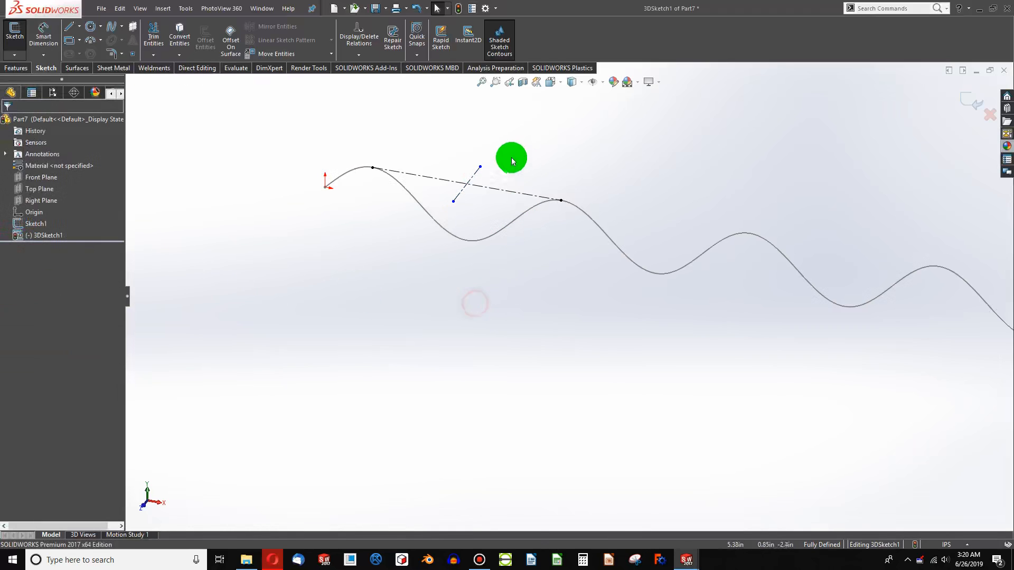
- Lengthen the short centerline, make both centerlines equal in length, and exit the 3D sketch
left_click(481, 167)
left_click_drag(498, 155, 508, 132)
left_click(489, 188)
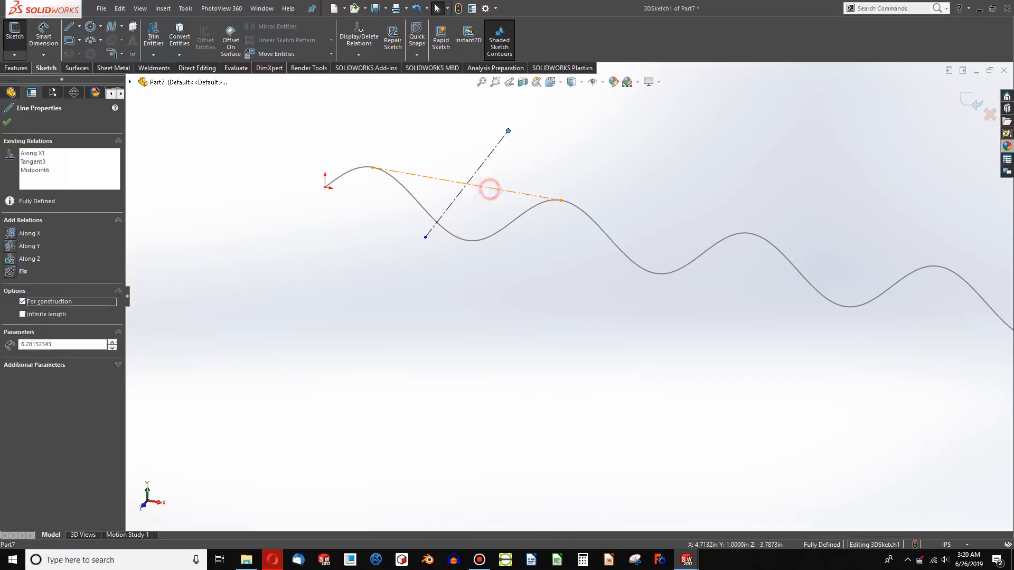
left_click(483, 162, "ctrl")
left_click(10, 373)
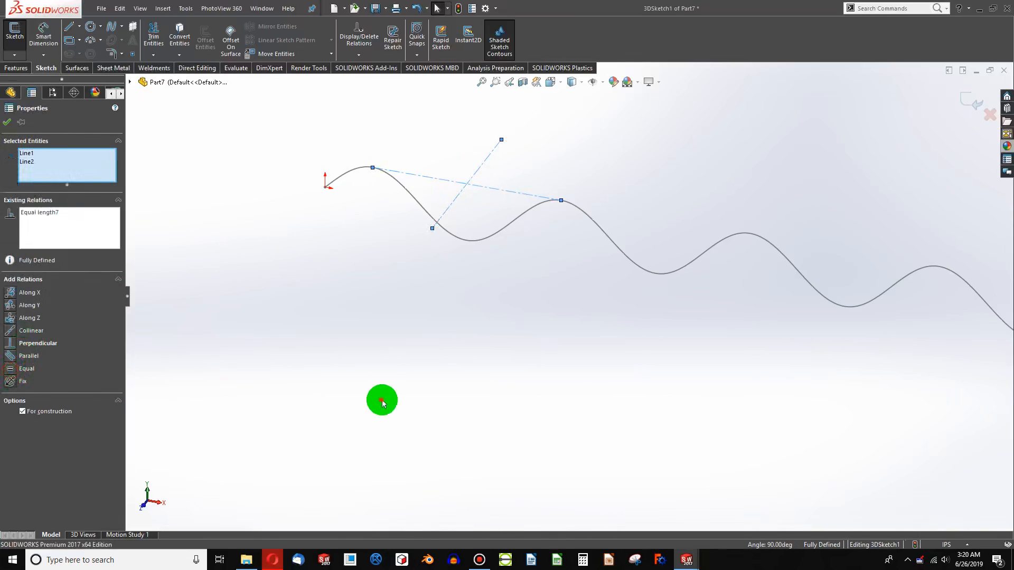
left_click(381, 399)
left_click(460, 8)
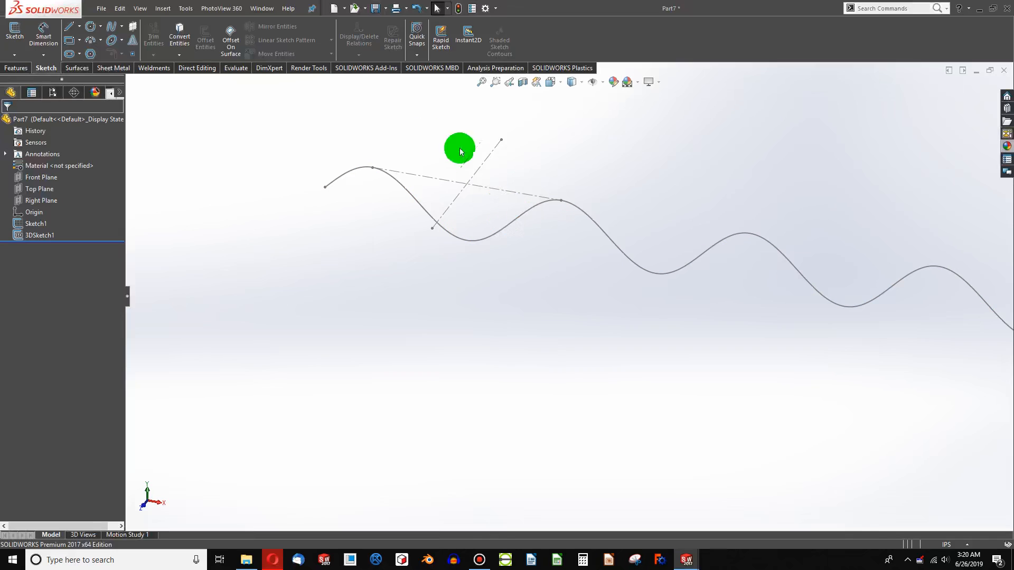
- Create a reference plane parallel to the Front Plane through the far endpoint of the Along Z centerline
left_click(20, 68)
left_click(425, 43)
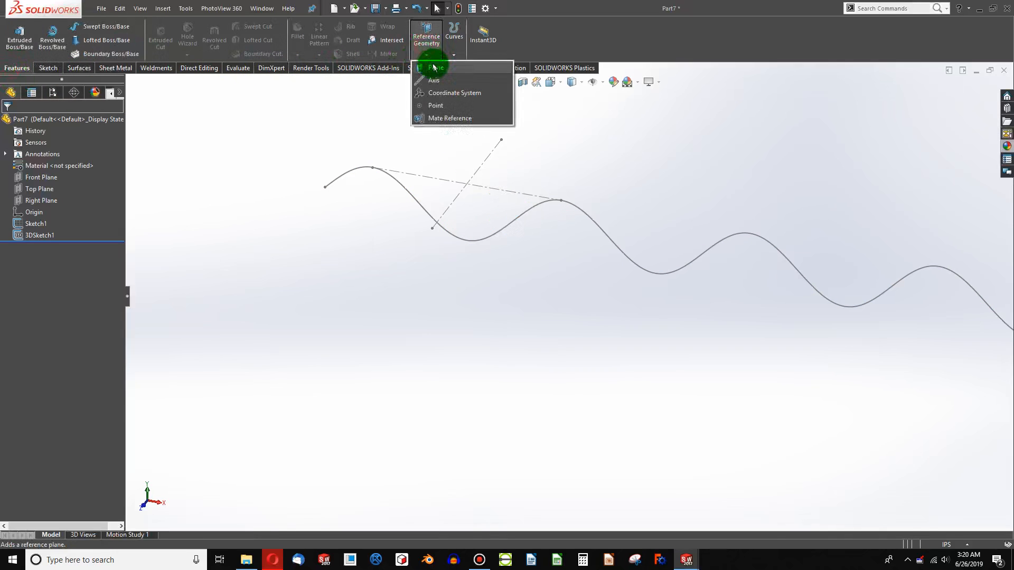
left_click(431, 69)
left_click(502, 143)
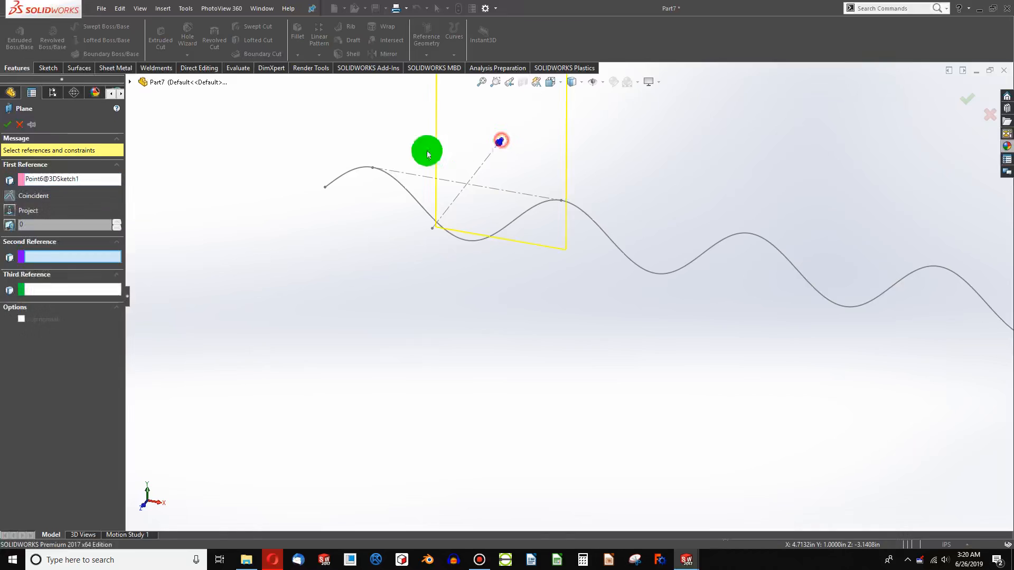
left_click(130, 84)
left_click(167, 140)
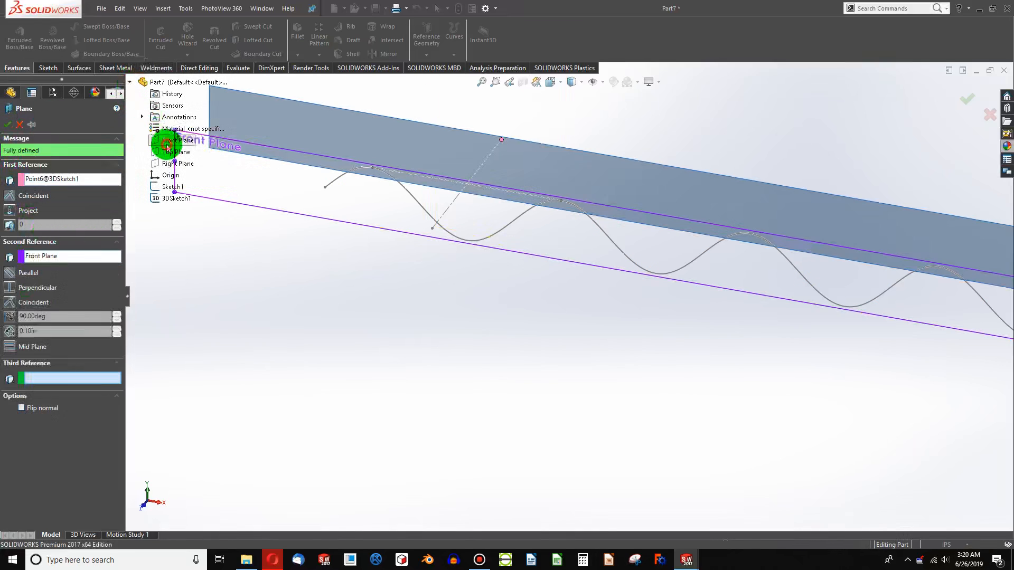
left_click(7, 125)
- Start a new sketch on the new reference plane
middle_click_drag(468, 172, 532, 239)
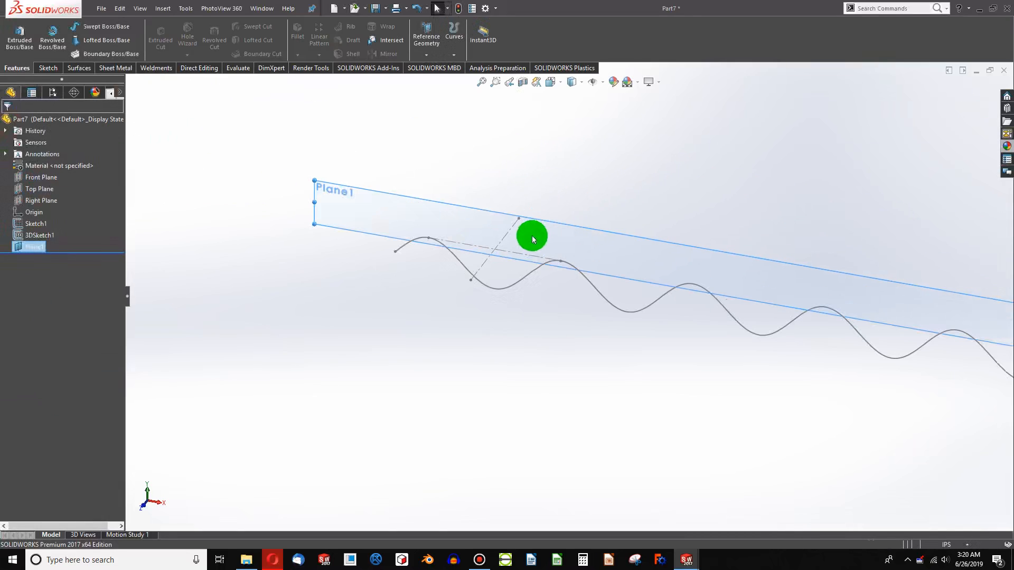
left_click(504, 236)
left_click(550, 205)
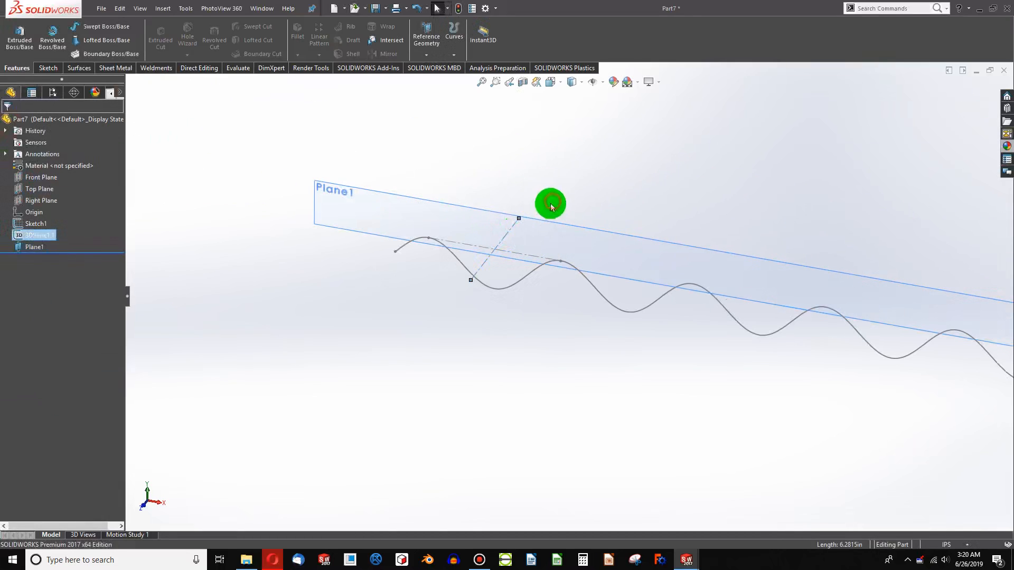
left_click(428, 219)
right_click(427, 219)
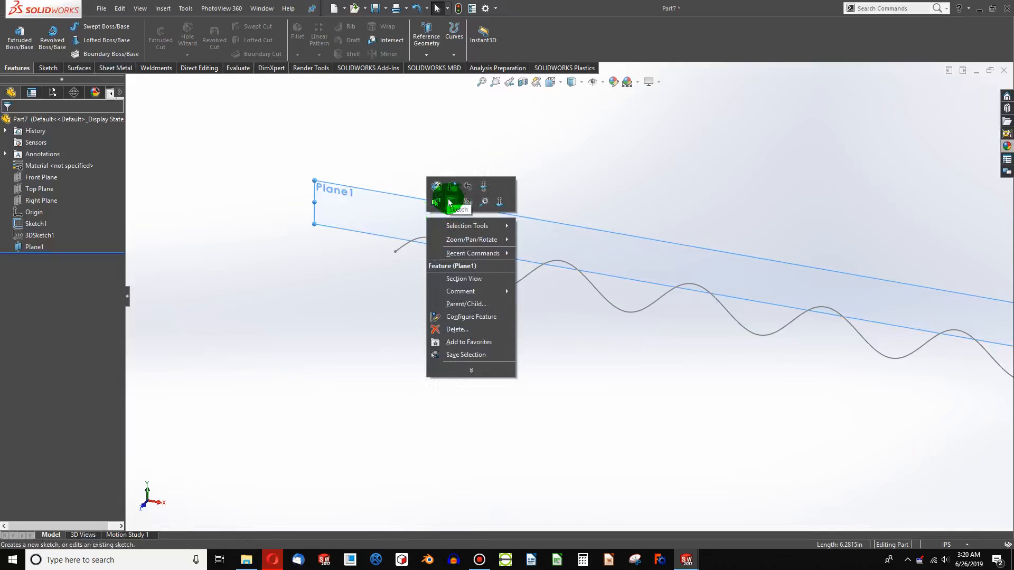
left_click(451, 205)
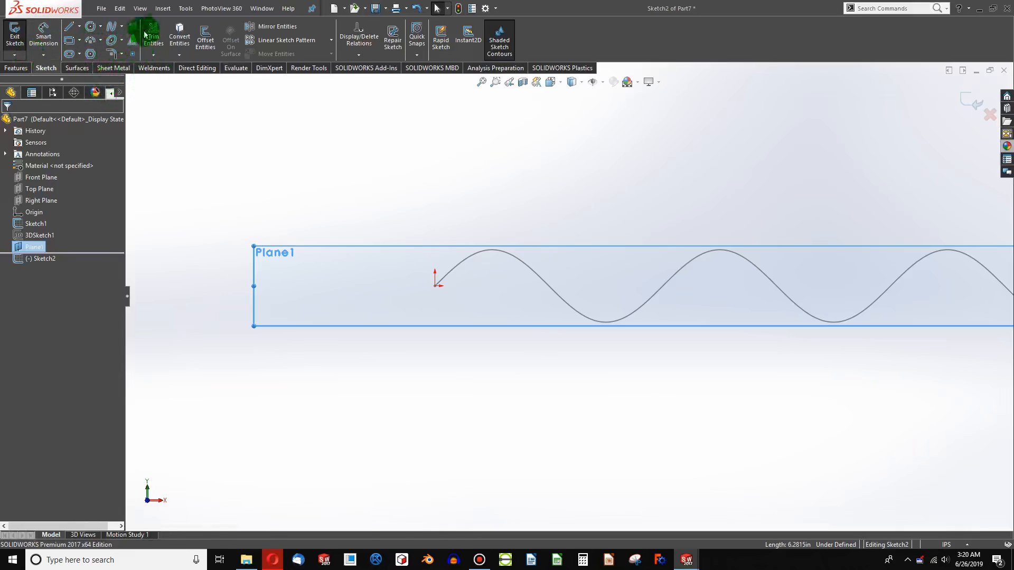
- Define an explicit equation-driven curve y = COS(X) with x running from 0 to 100
left_click(123, 30)
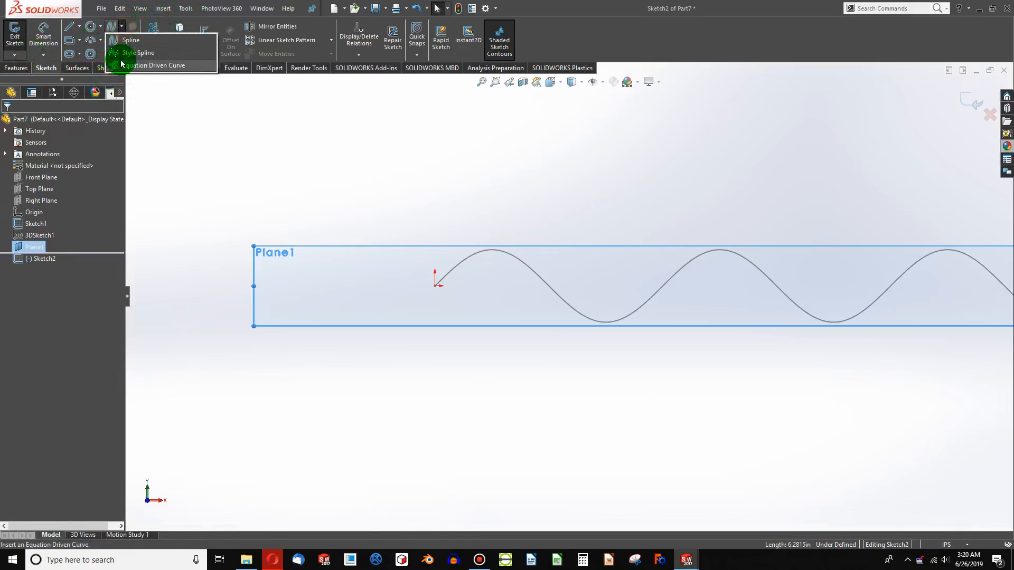
left_click(126, 61)
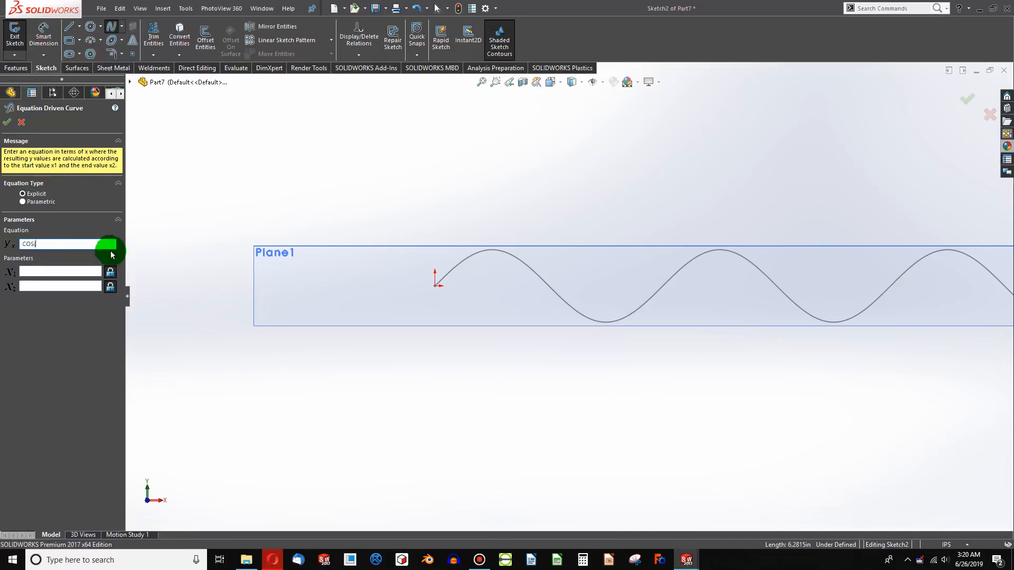
key("Tab")
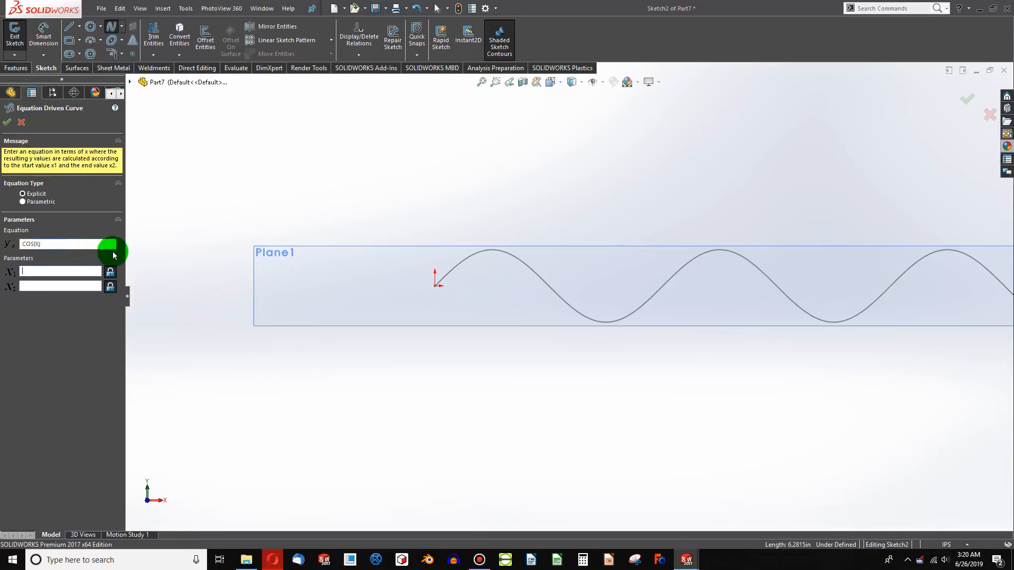
type("0")
key("Tab")
type("1")
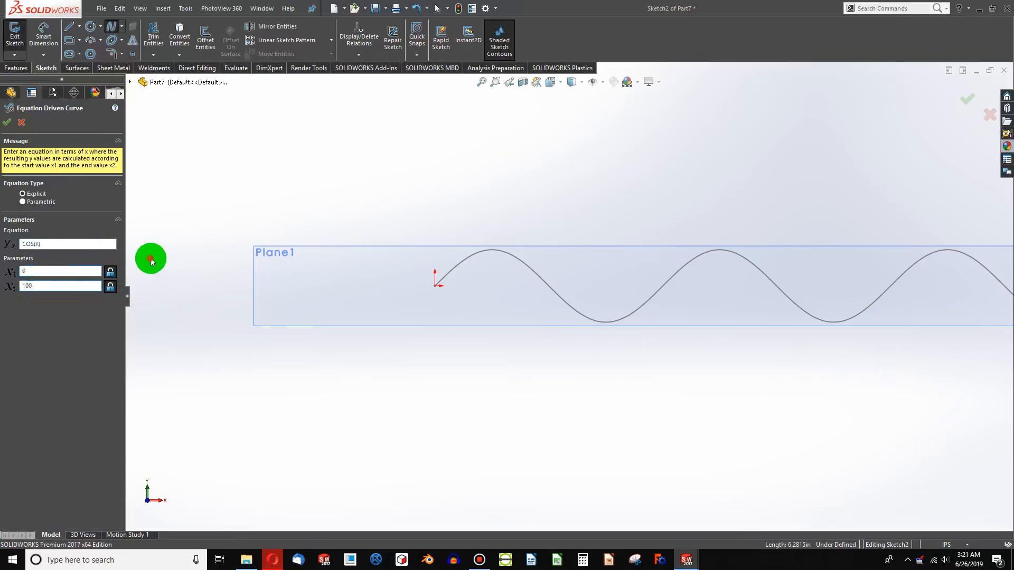
- Shift the curve's phase by changing its equation to COS(X+pi/2) and accept the curve
left_click(45, 246)
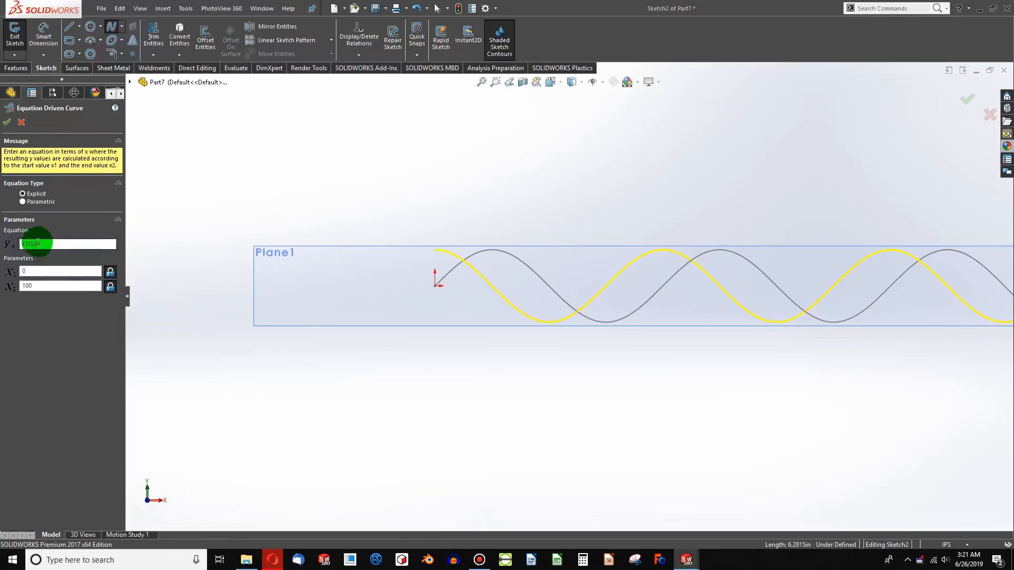
type("+pi/2")
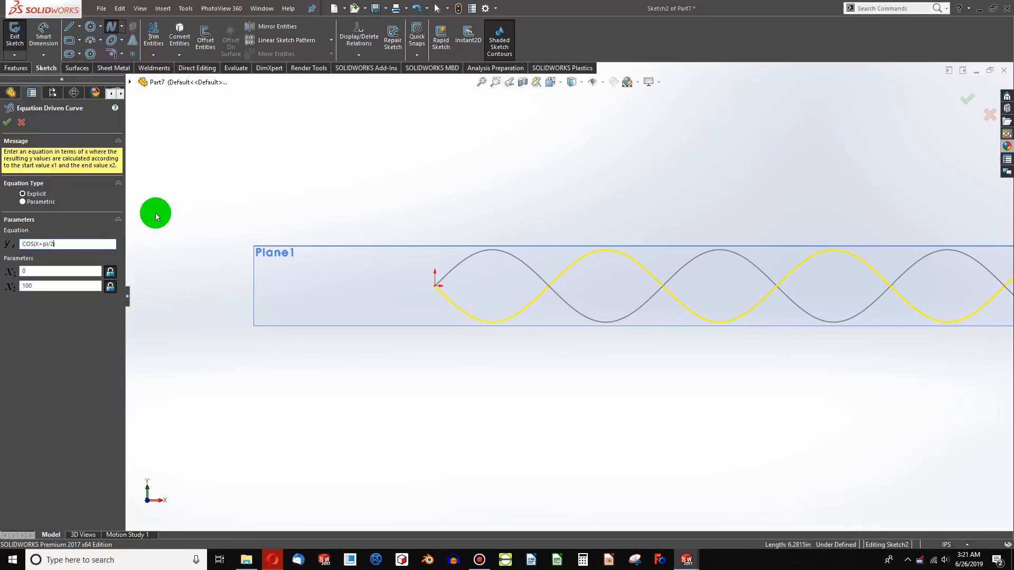
left_click(12, 124)
- Pull the new curve's start point away from the origin, then make that point coincident with the origin
middle_click_drag(586, 316, 599, 251)
scroll(597, 253, "down", 5)
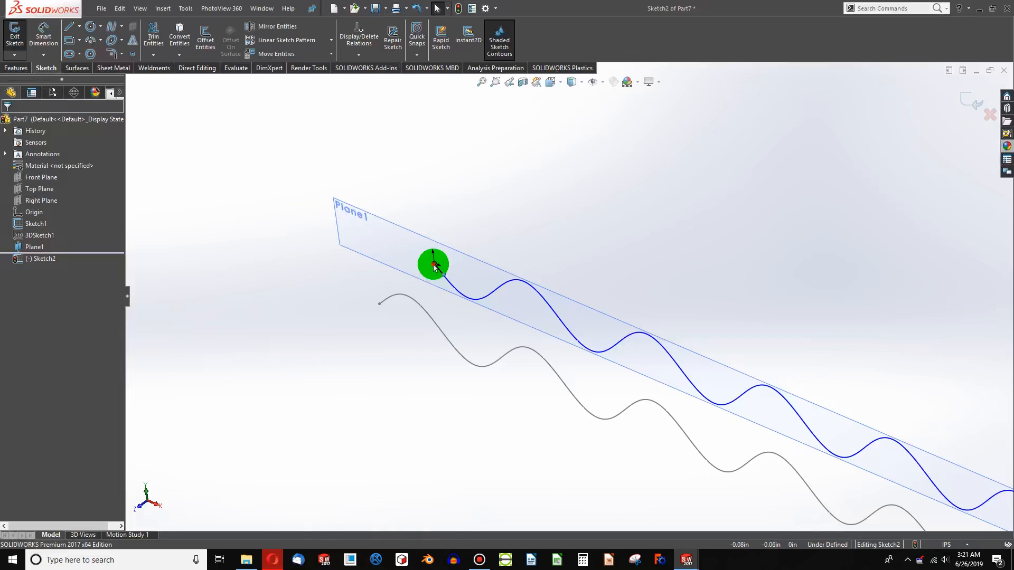
left_click_drag(434, 266, 438, 216)
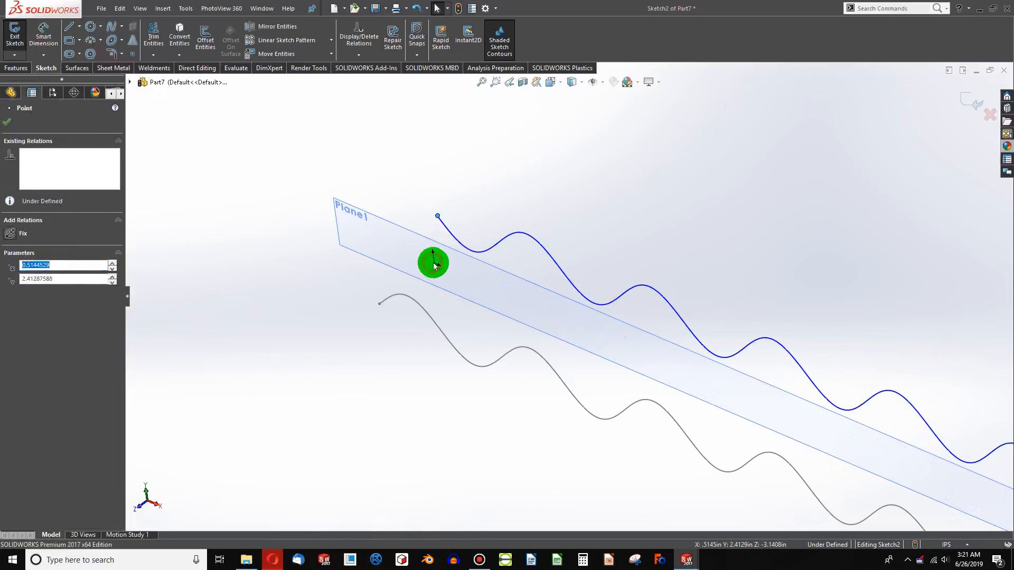
key("ctrl+8")
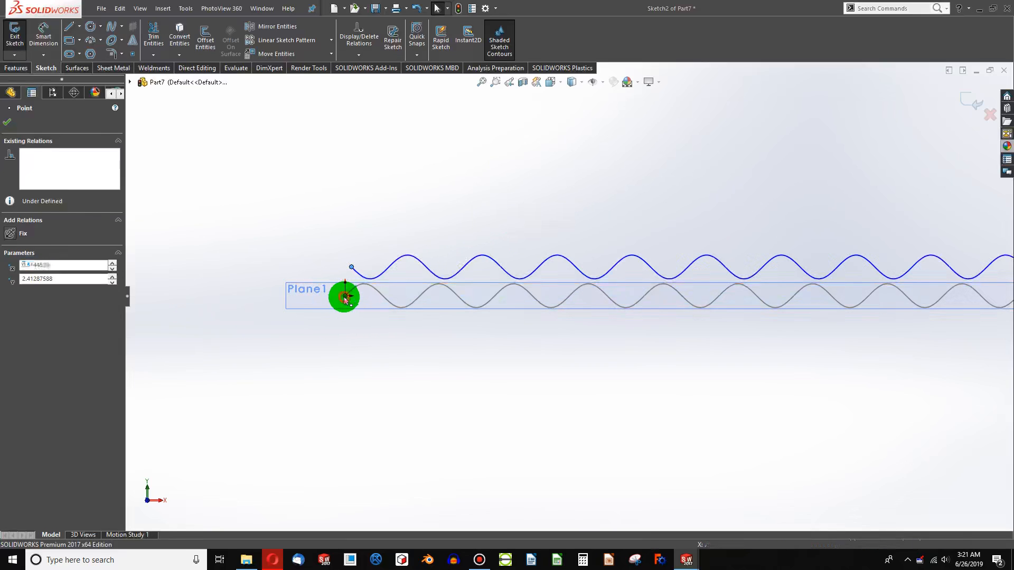
left_click(345, 299, "ctrl")
left_click(10, 320)
- Fix the far endpoint of the cosine curve and exit the sketch
scroll(421, 357, "up", 4)
scroll(969, 283, "down", 5)
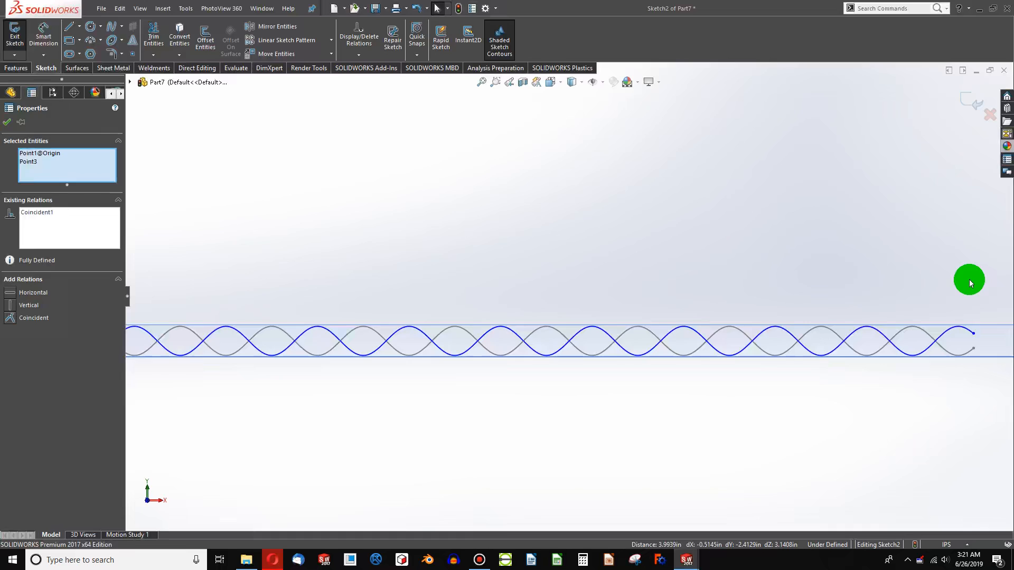
scroll(932, 307, "up", 2)
left_click(654, 316)
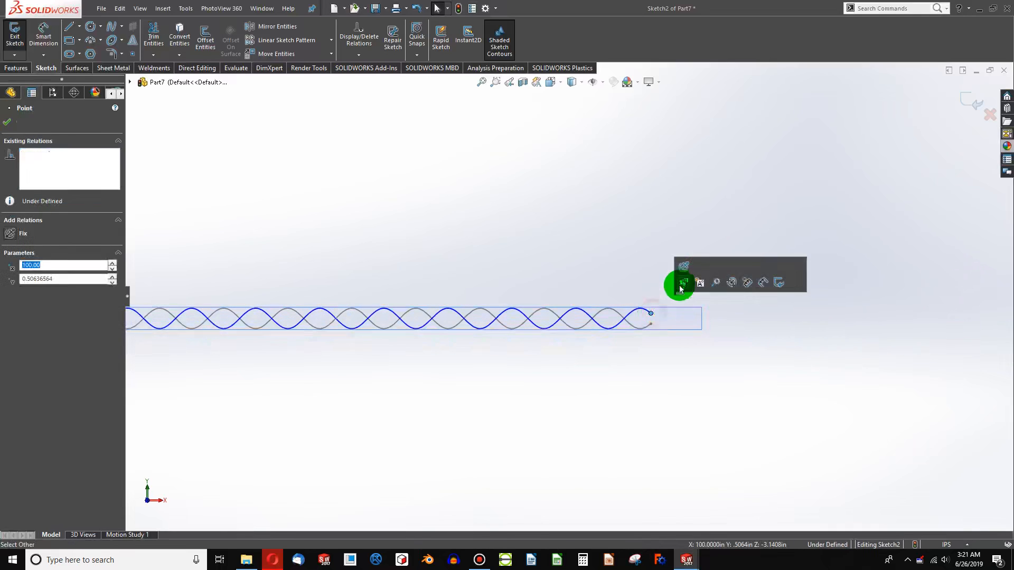
left_click(625, 267)
scroll(581, 272, "up", 2)
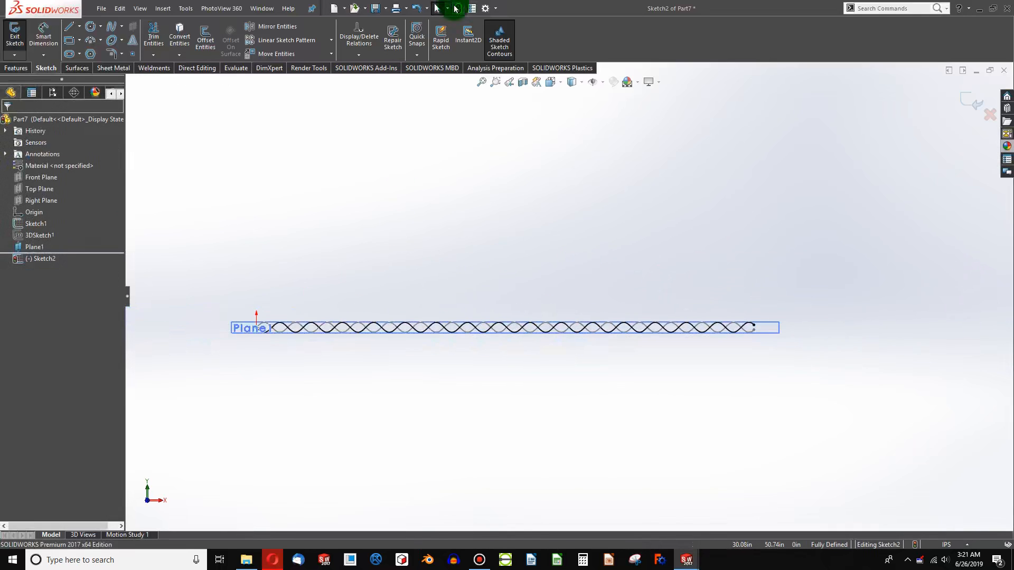
left_click(458, 8)
- Hide the reference plane that carries the cosine curve
middle_click_drag(534, 294, 460, 336)
scroll(446, 270, "down", 1)
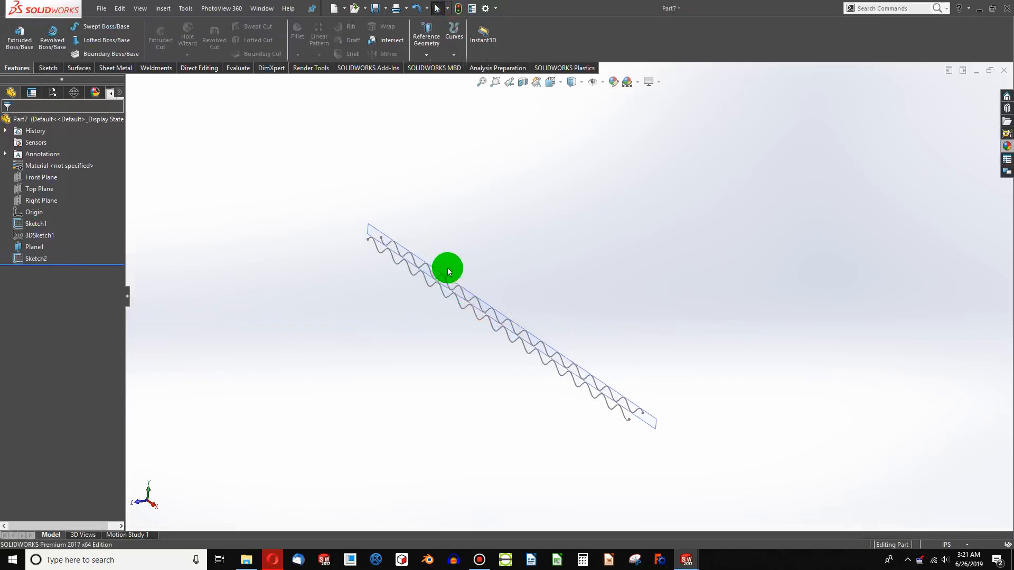
scroll(351, 206, "down", 3)
right_click(344, 197)
left_click(376, 182)
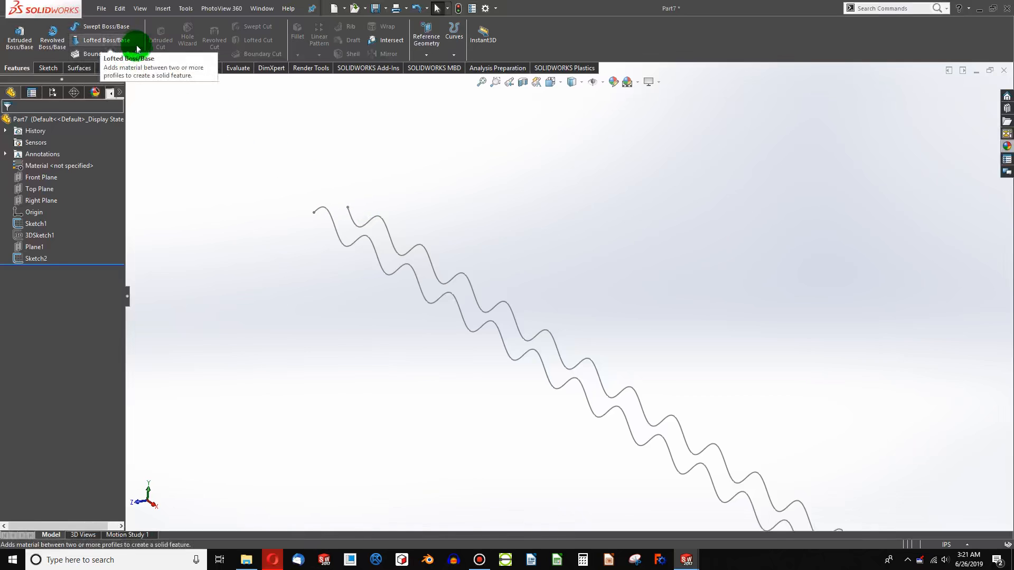
- Start a Boundary Surface with the sine curve and the cosine curve as its Direction 1 profiles
left_click(71, 69)
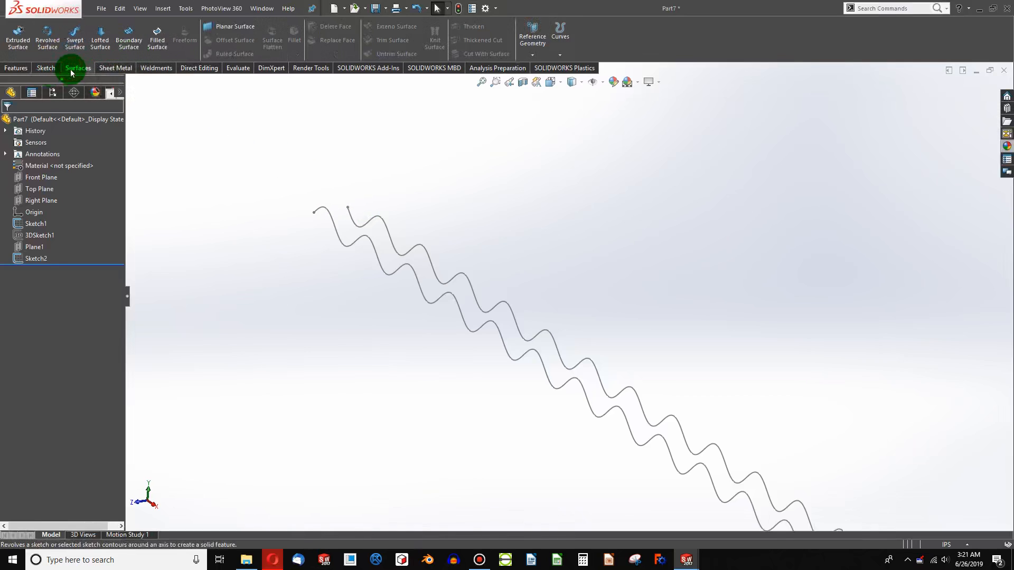
left_click(110, 69)
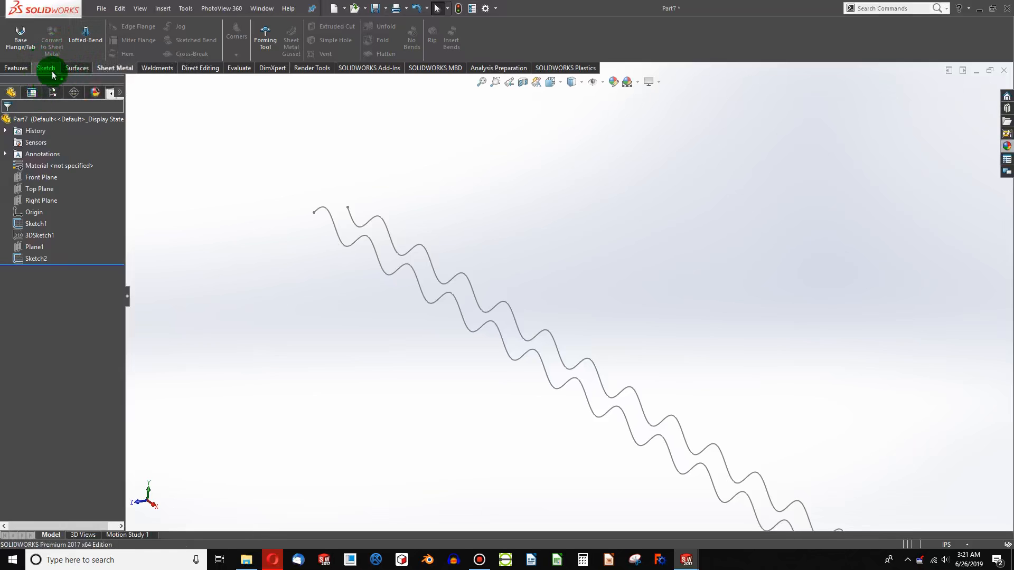
left_click(75, 68)
left_click(128, 40)
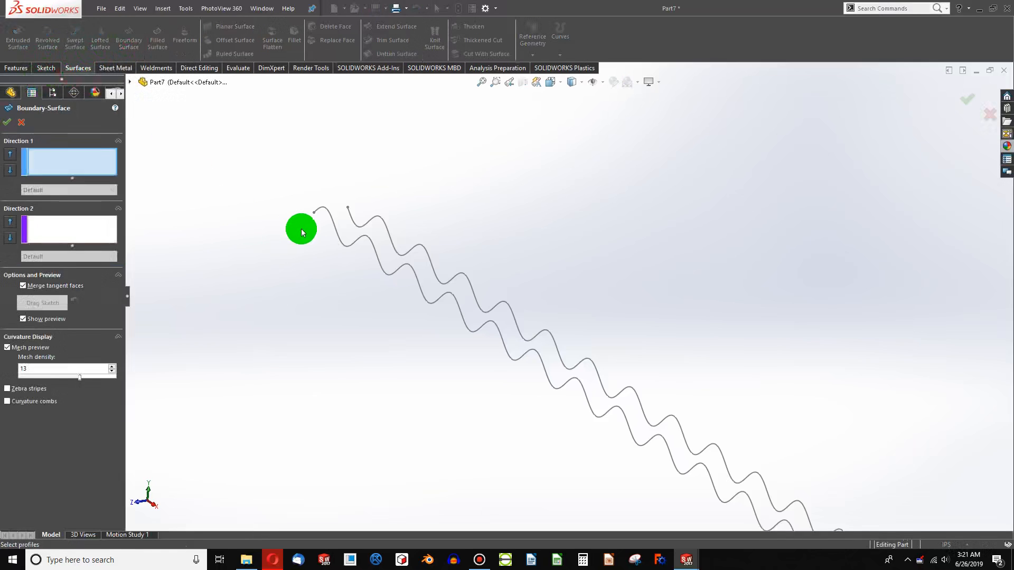
left_click(334, 227)
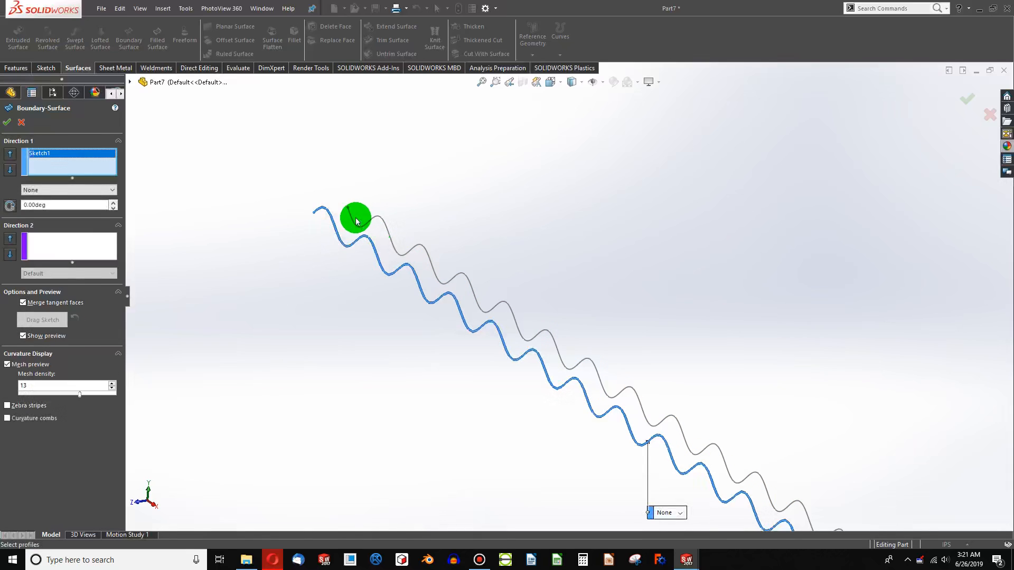
left_click(355, 226)
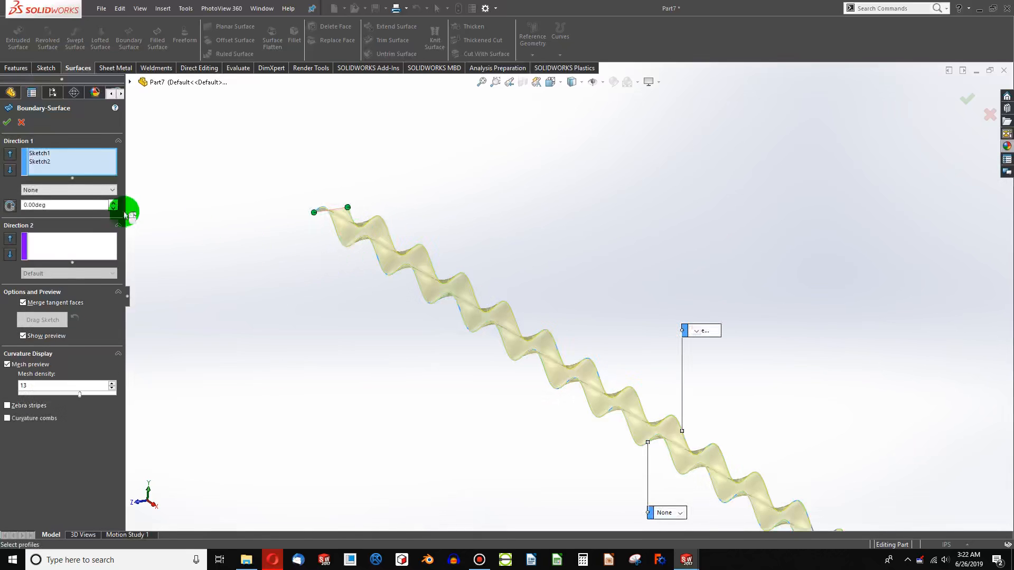
- Set both Direction 1 profiles of the boundary surface to Normal To Profile and finish the surface
scroll(569, 296, "up", 1)
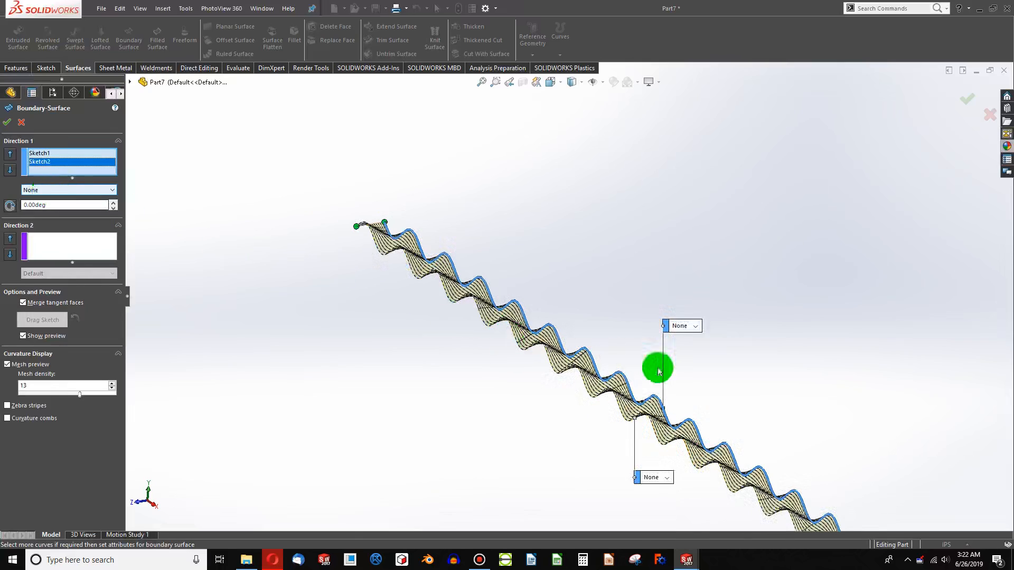
left_click(695, 326)
left_click(692, 349)
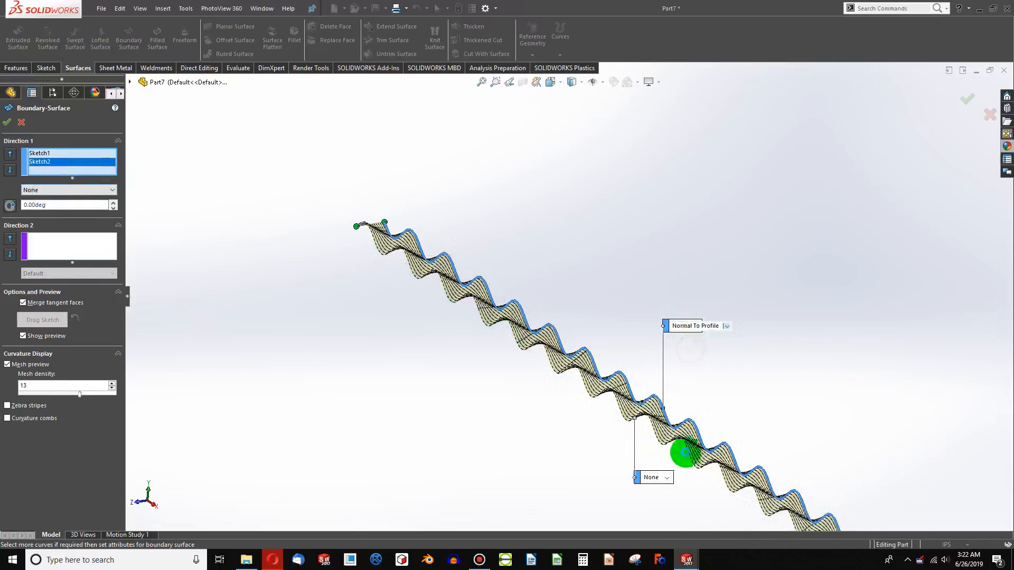
left_click(667, 481)
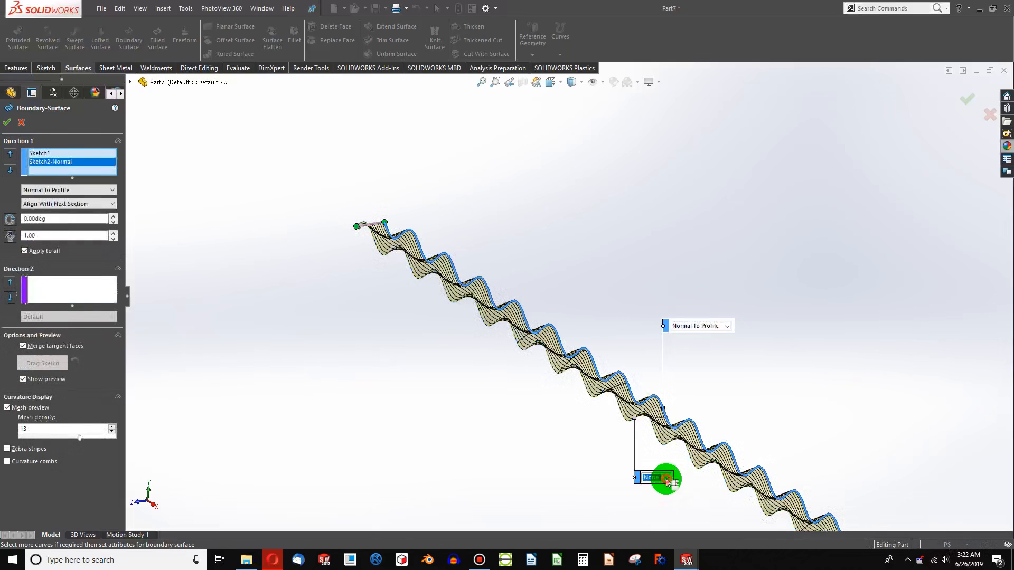
left_click(661, 492)
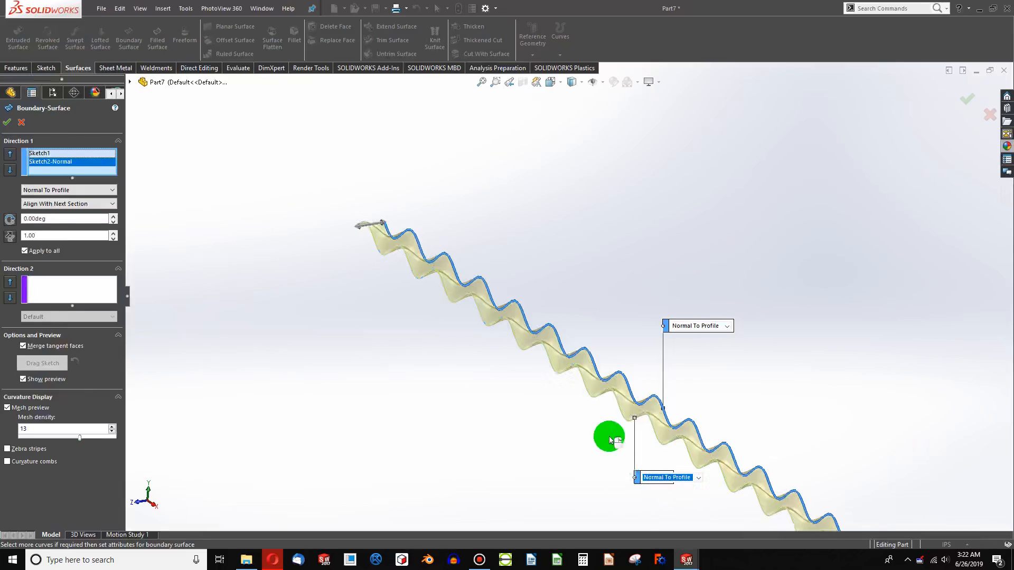
left_click(5, 122)
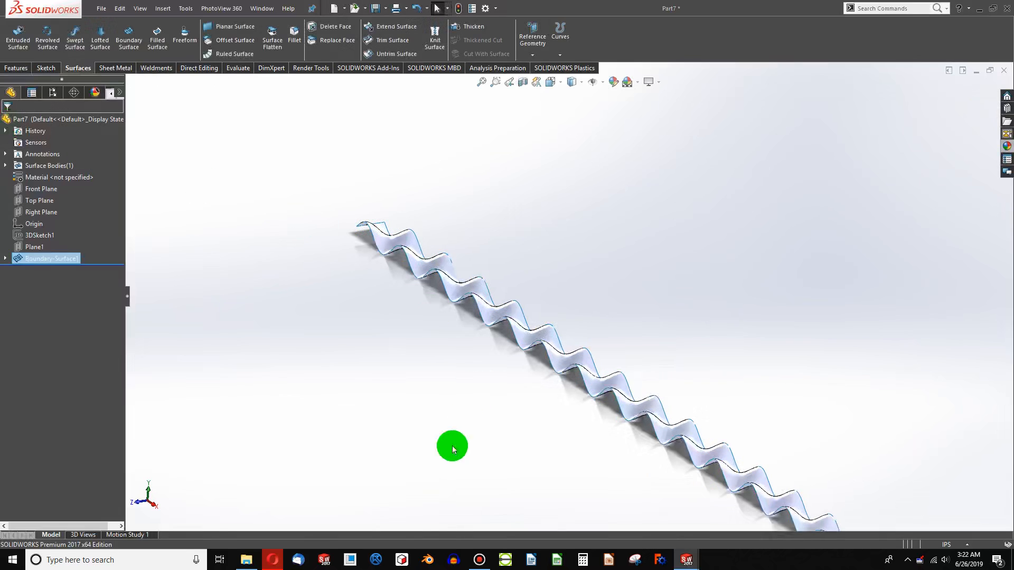
- Mirror the boundary surface body about Plane1
middle_click_drag(509, 391, 493, 271)
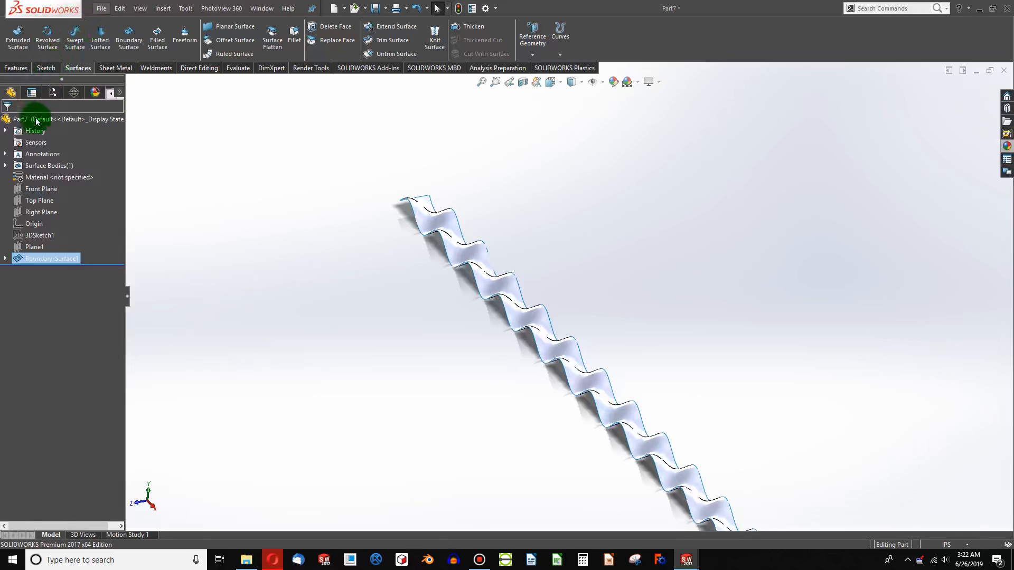
left_click(35, 247)
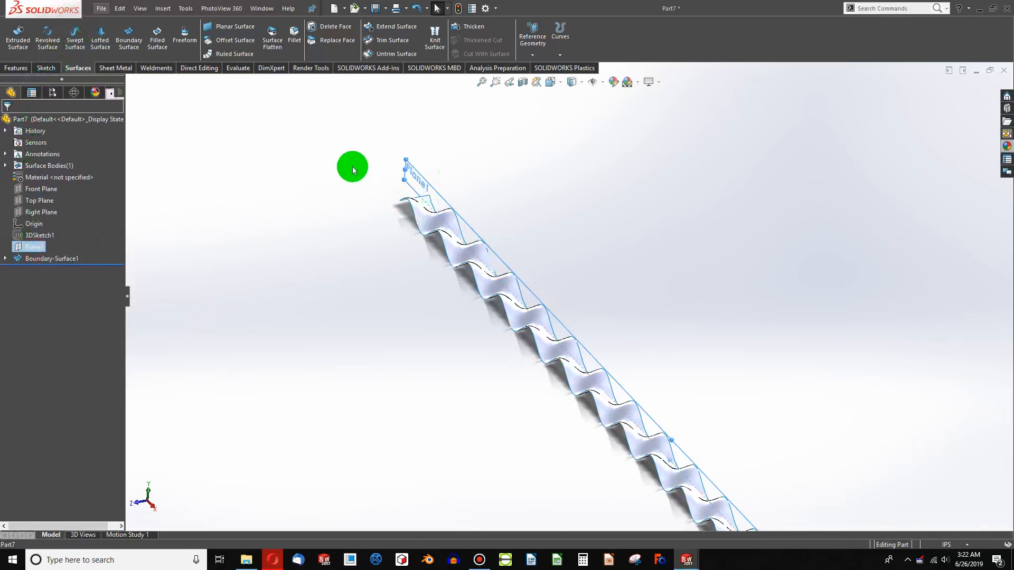
left_click(16, 68)
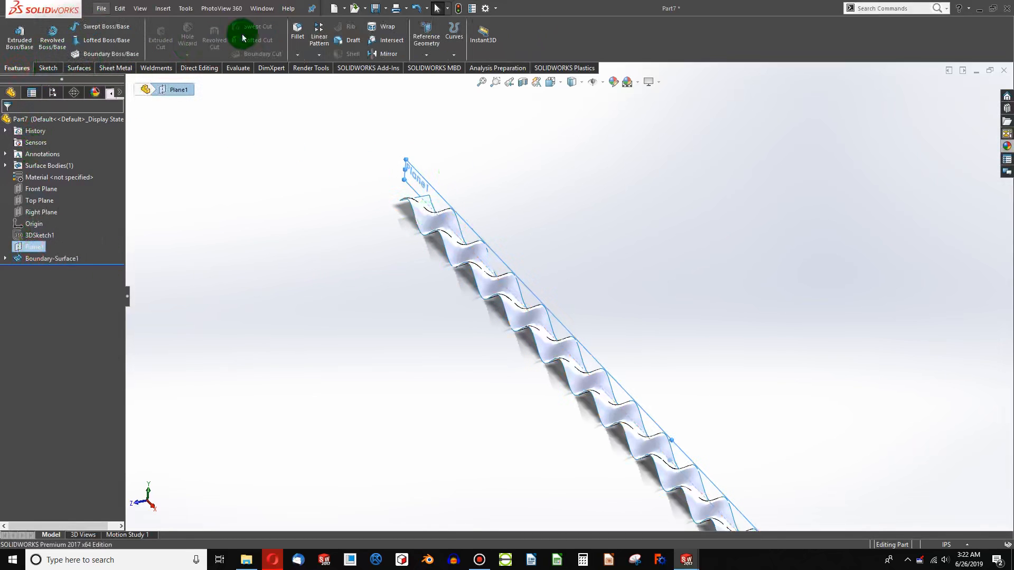
left_click(393, 58)
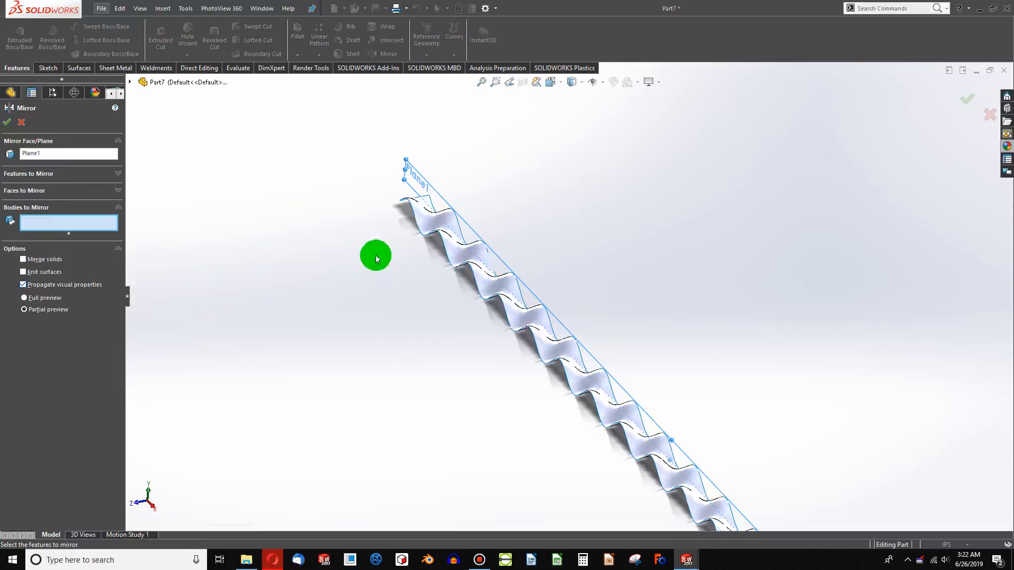
left_click(436, 220)
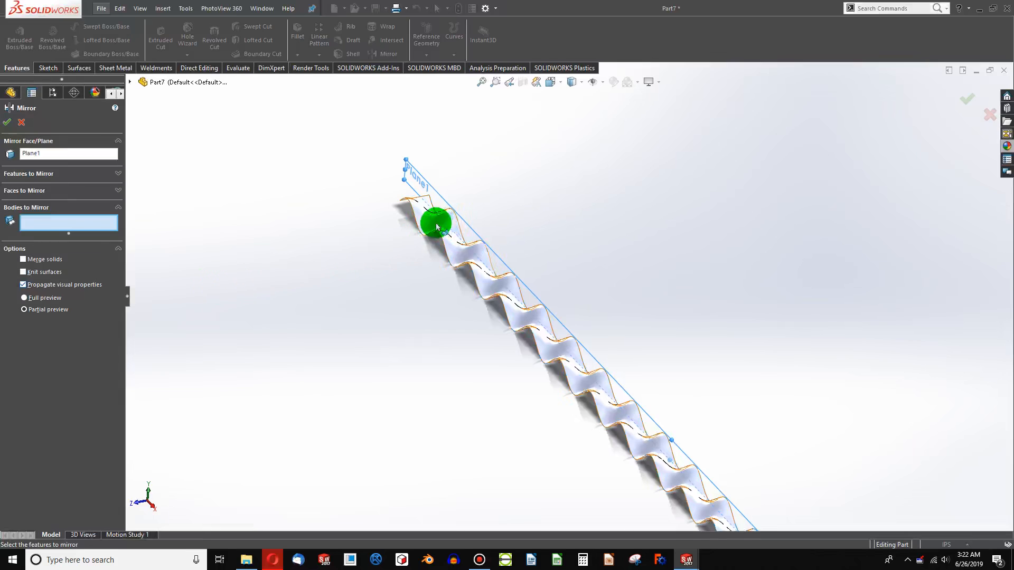
left_click(8, 125)
- Switch the display style to shaded without edges
middle_click_drag(480, 269, 571, 80)
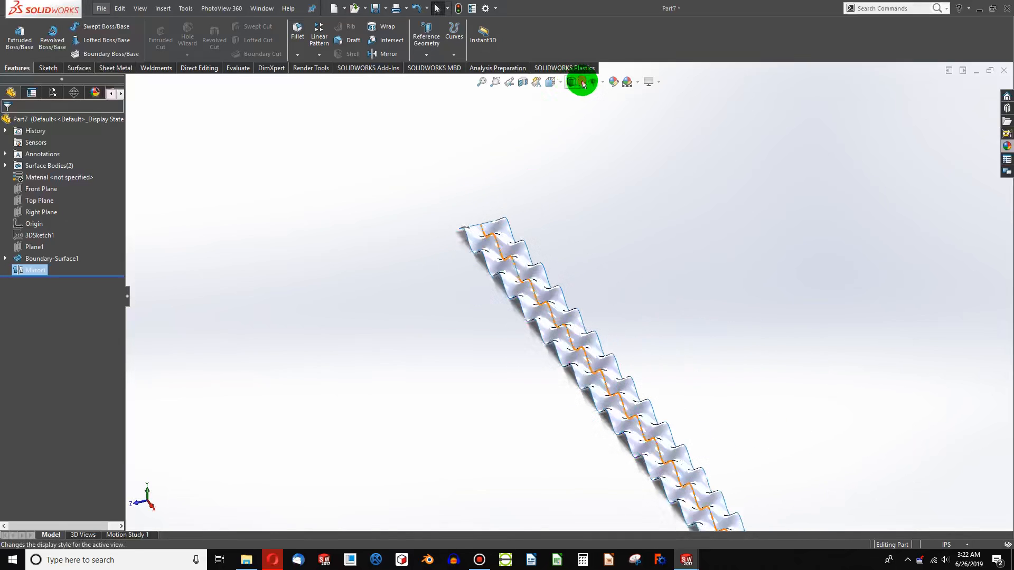
left_click(583, 83)
left_click(573, 113)
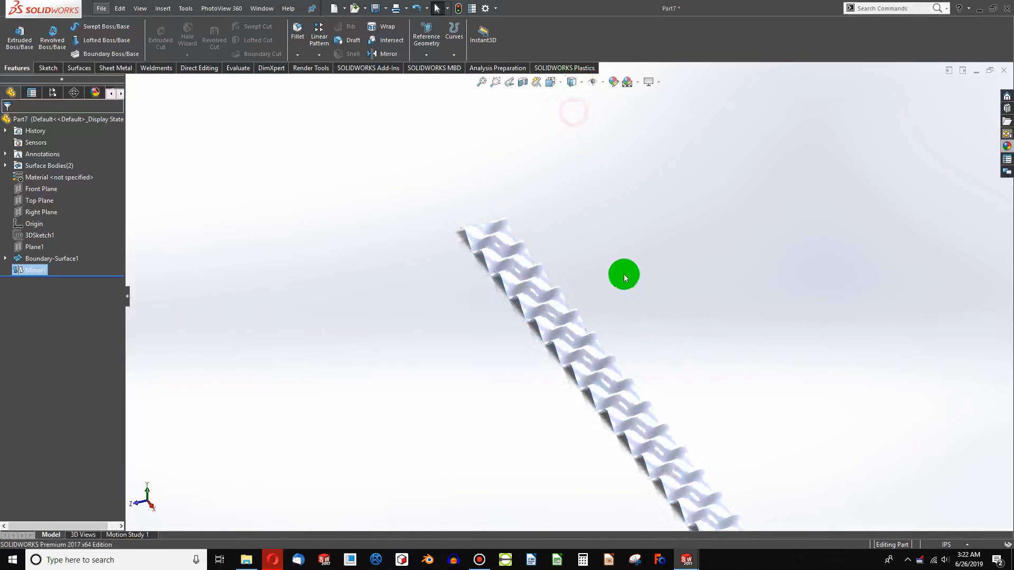
- Start a linear pattern, show 3DSketch1, use its Line2 as Direction 1 and set the spacing to pi inches
scroll(618, 338, "up", 3)
scroll(581, 296, "down", 4)
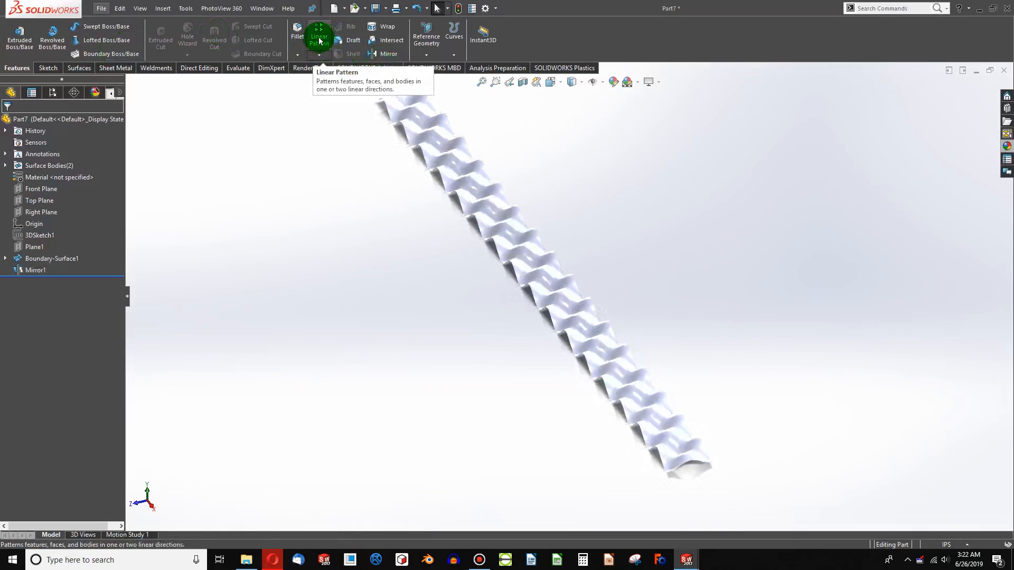
left_click(320, 39)
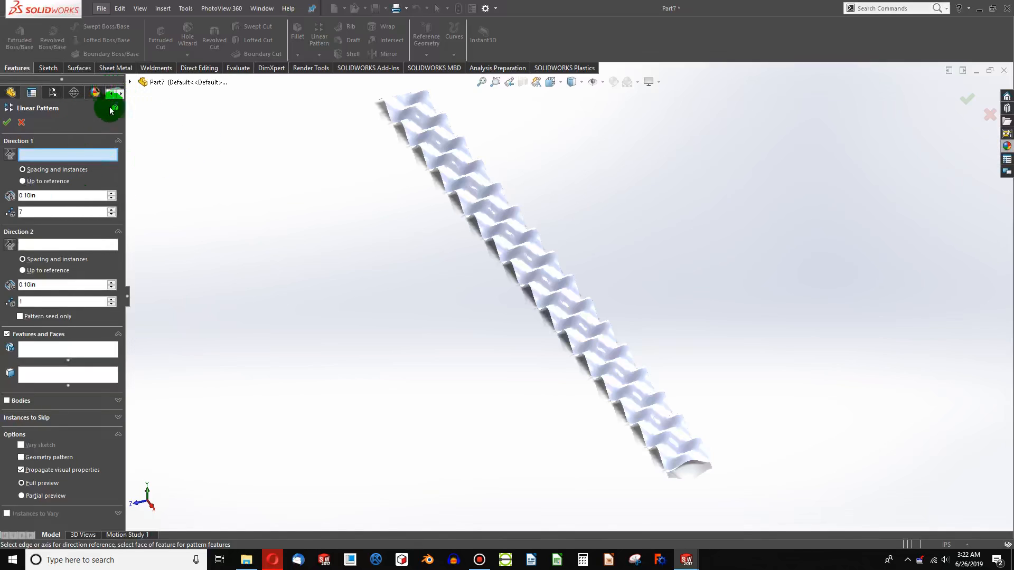
left_click(131, 83)
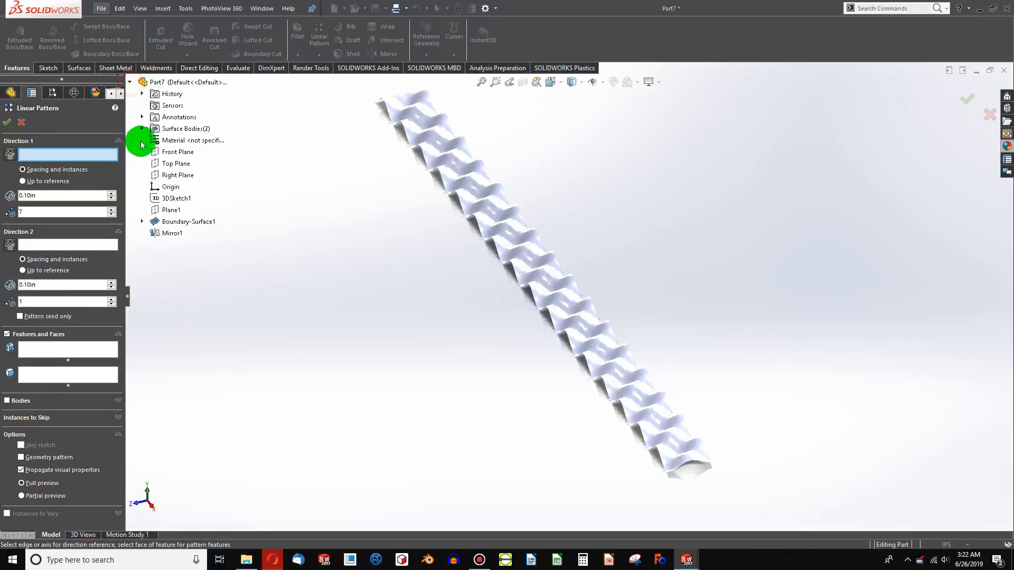
right_click(158, 211)
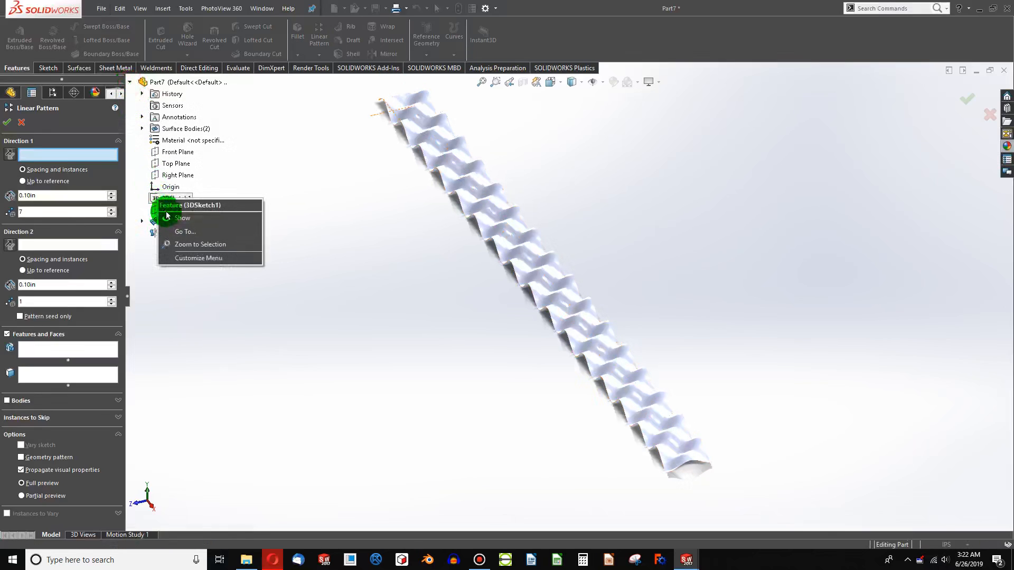
left_click(241, 221)
left_click(408, 112)
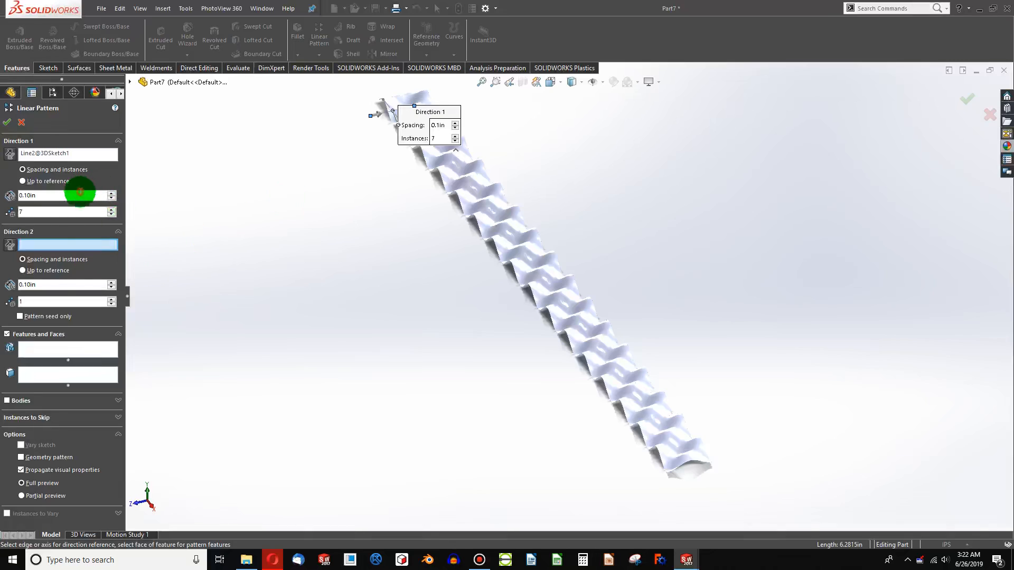
double_click(69, 195)
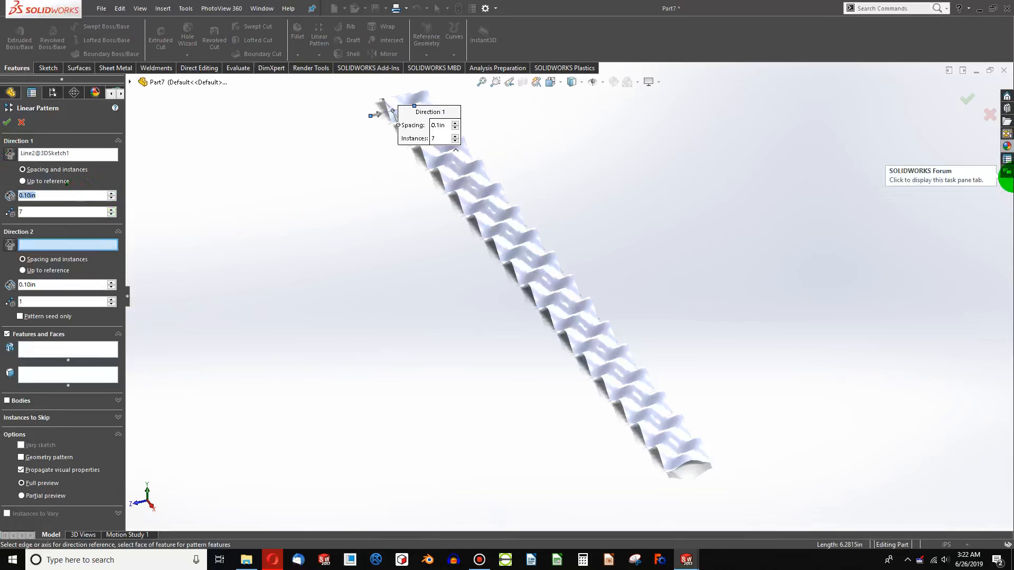
type("pi")
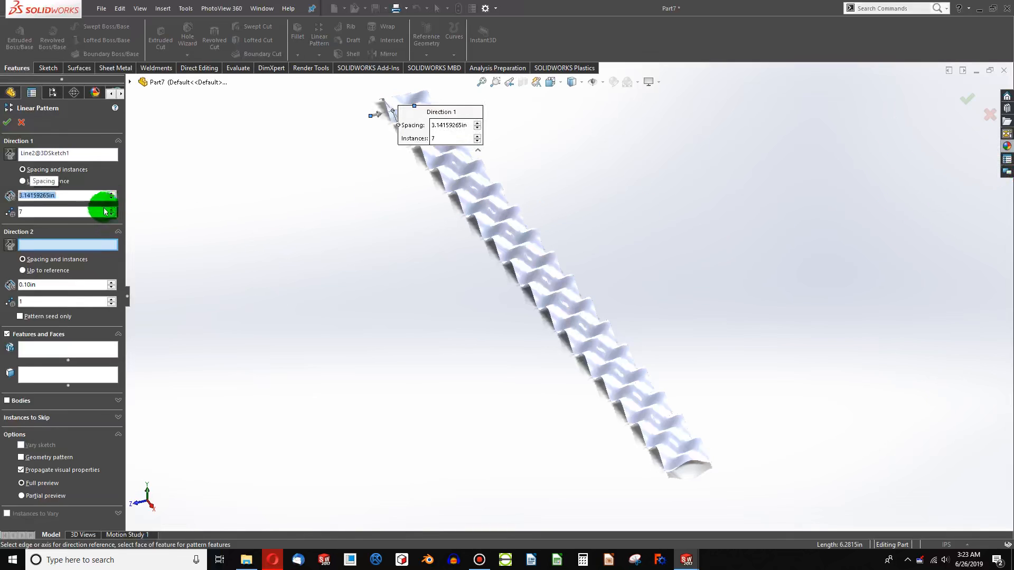
- Pattern bodies instead of features, choosing the mirrored surface and the original boundary surface
left_click(50, 374)
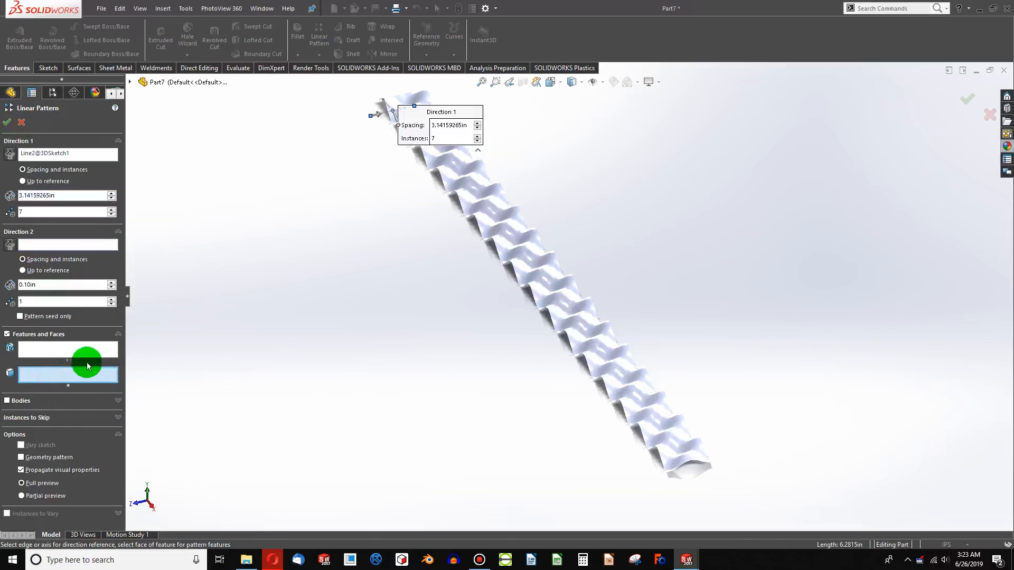
left_click(19, 403)
left_click(63, 369)
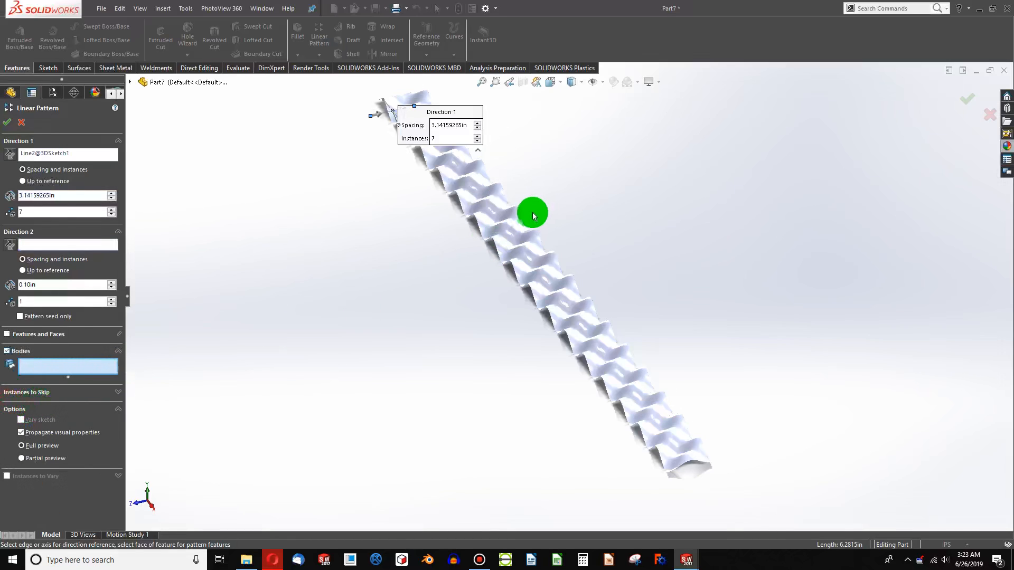
left_click(511, 222)
left_click(494, 235)
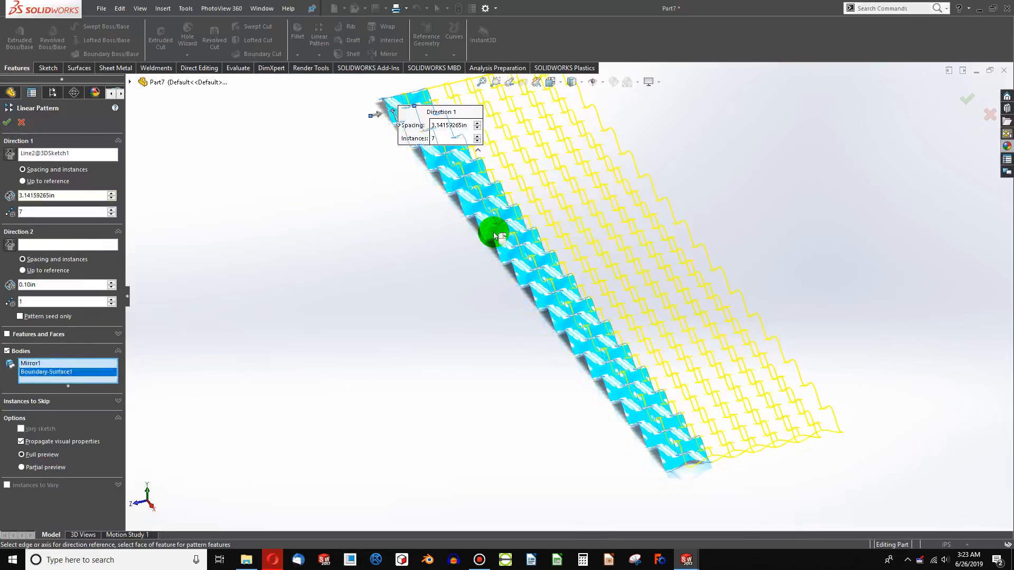
- Double the Direction 1 spacing to 6.2831853 in and finish the pattern with 7 instances
left_click(58, 196)
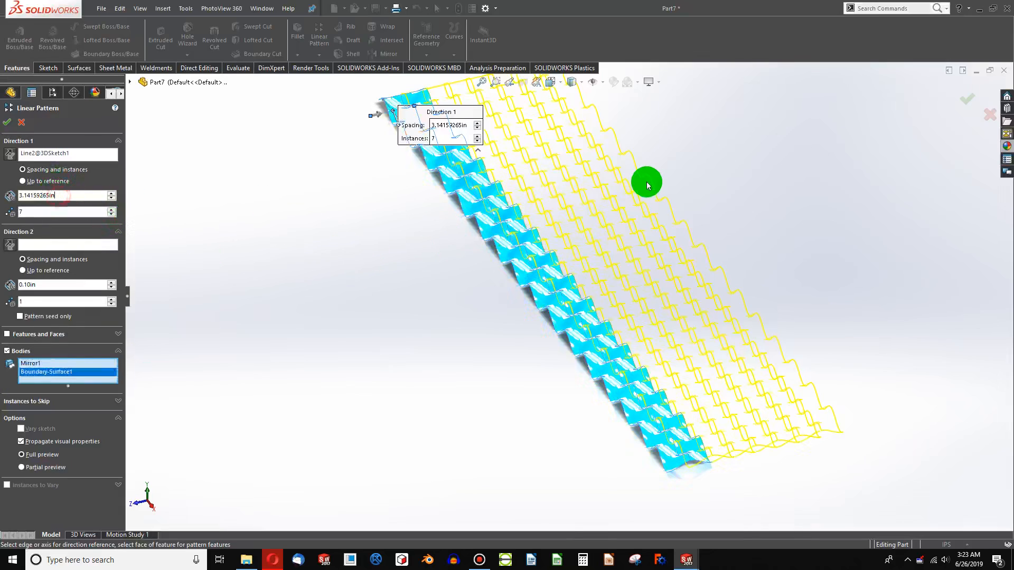
type("*2")
key("Return")
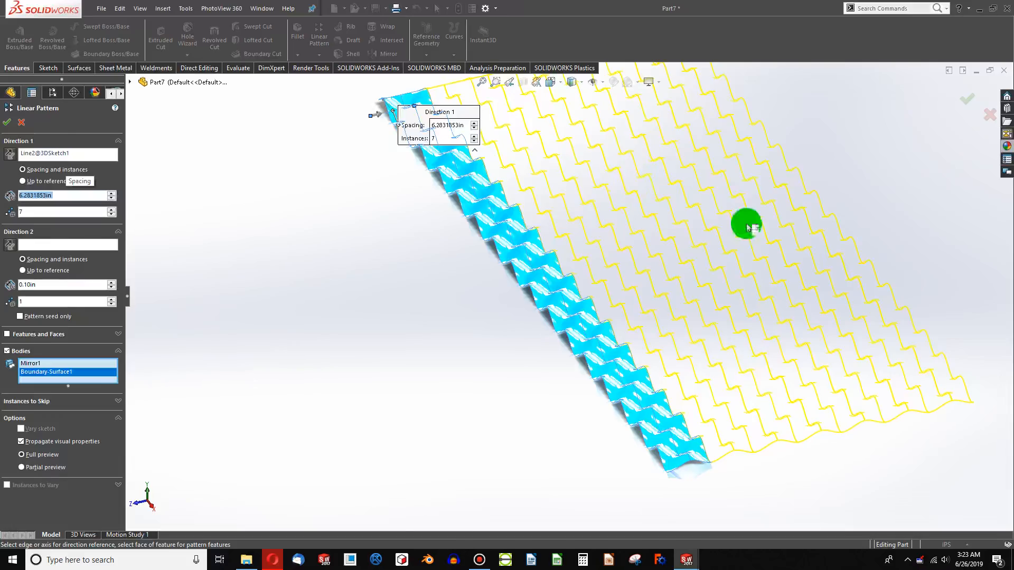
scroll(698, 427, "down", 5)
scroll(698, 427, "up", 4)
middle_click_drag(687, 394, 568, 188)
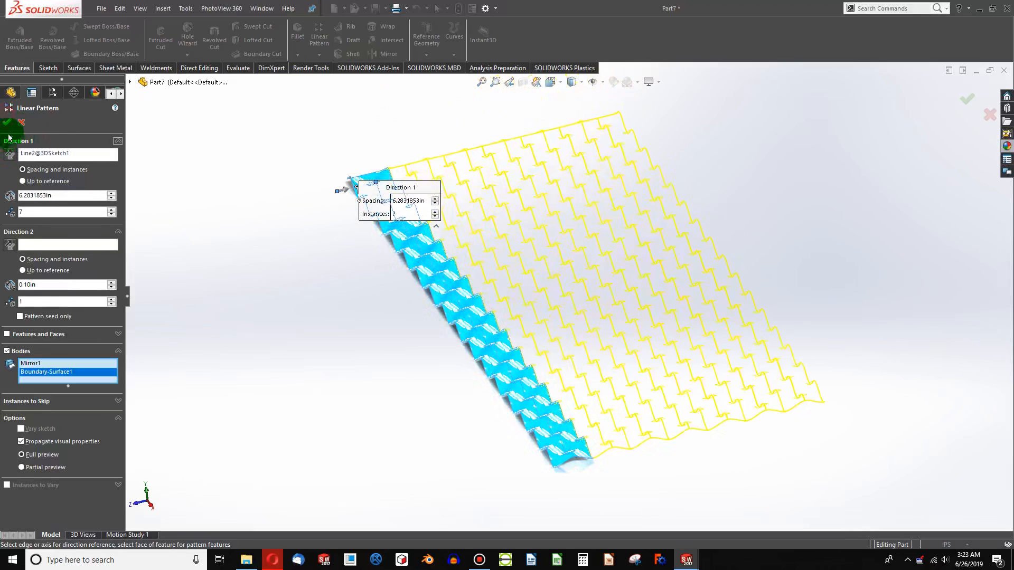
key("Return")
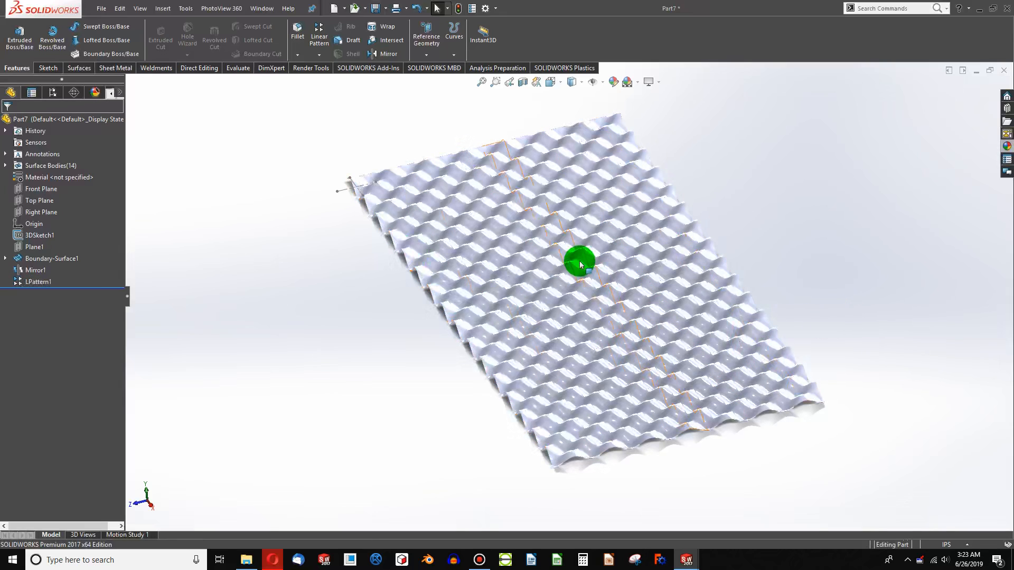
- Show the patterned sheet in isometric view and hide 3DSketch1
scroll(579, 261, "down", 2)
key("ctrl+7")
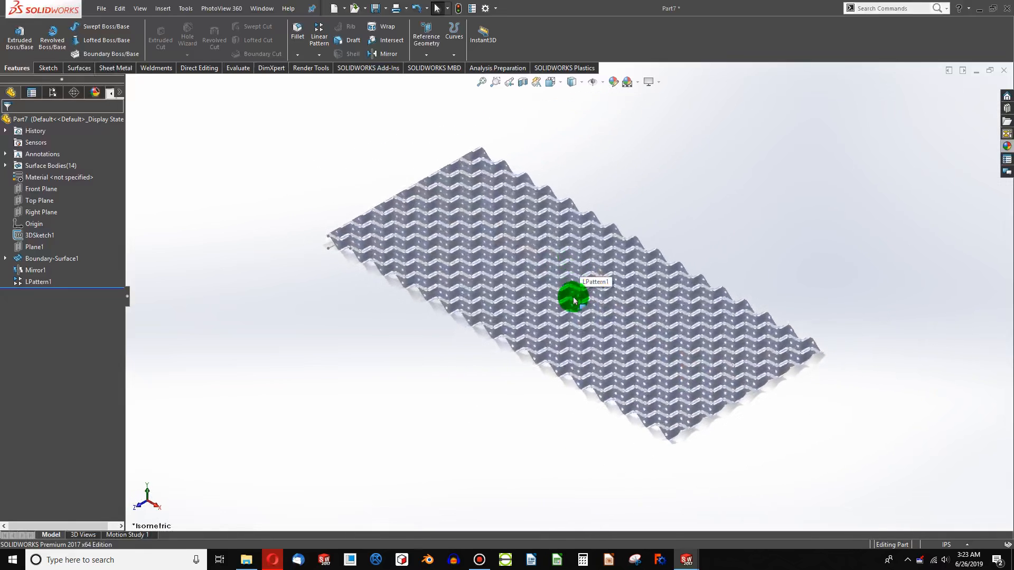
scroll(560, 291, "down", 3)
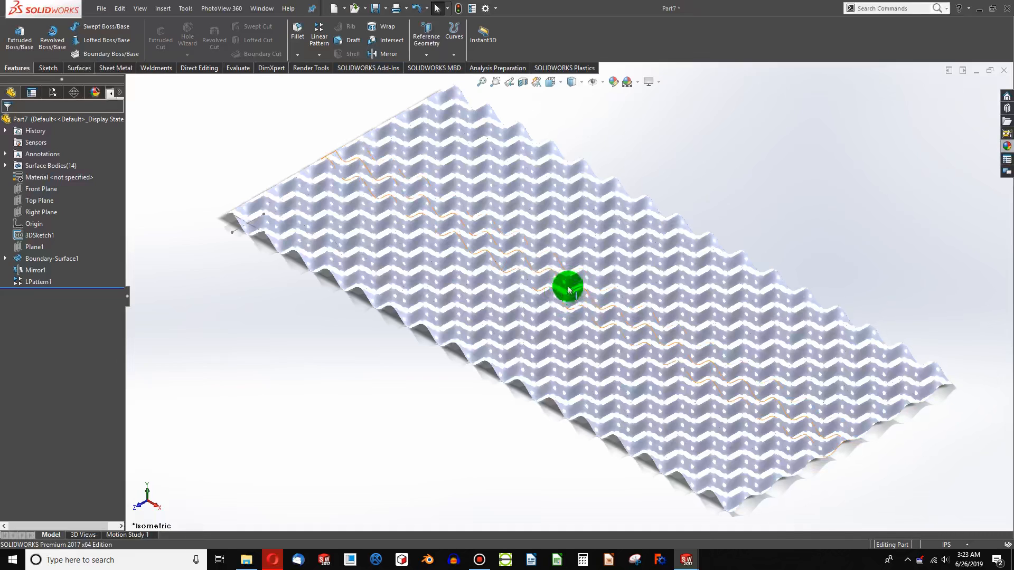
right_click(256, 226)
left_click(212, 243)
right_click(235, 232)
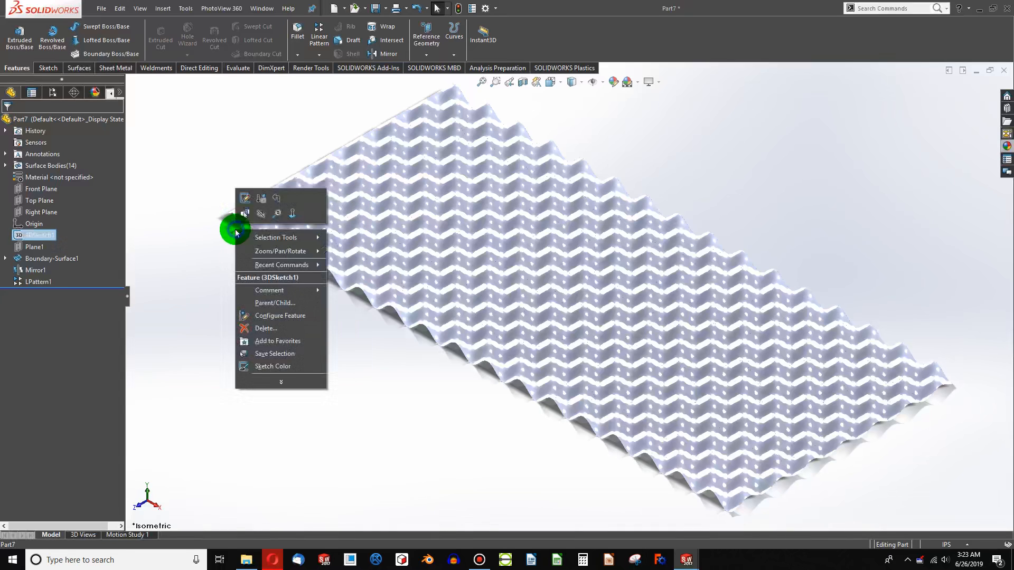
left_click(259, 219)
- Lasso-select the whole wavy sheet in the model view, including the outermost surface strips
scroll(370, 305, "up", 2)
scroll(626, 311, "down", 4)
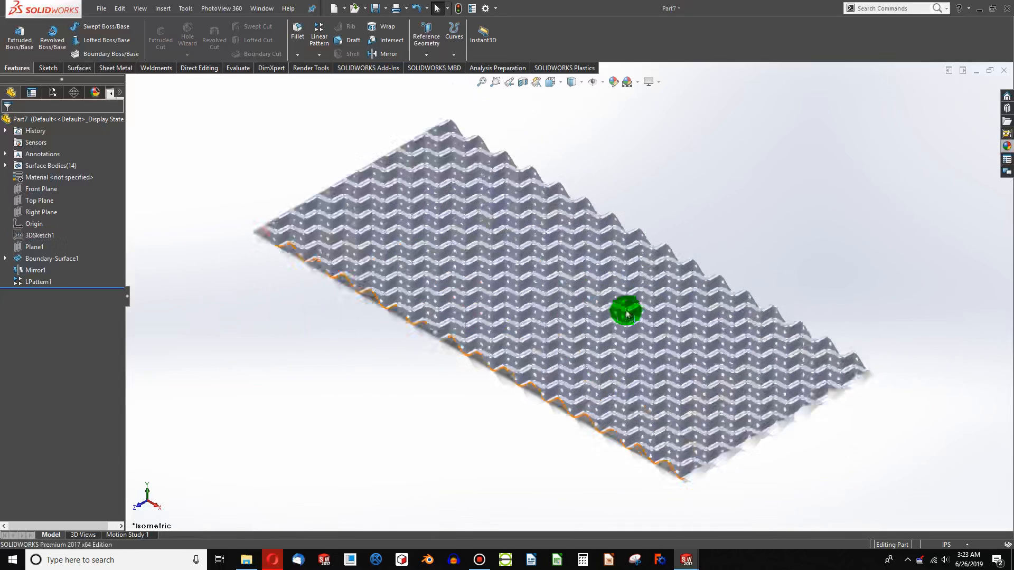
scroll(500, 270, "up", 3)
mouse_move(465, 282)
middle_mouse_down()
mouse_move(473, 227)
mouse_move(449, 204)
mouse_move(486, 232)
mouse_move(496, 267)
mouse_move(458, 273)
middle_mouse_up()
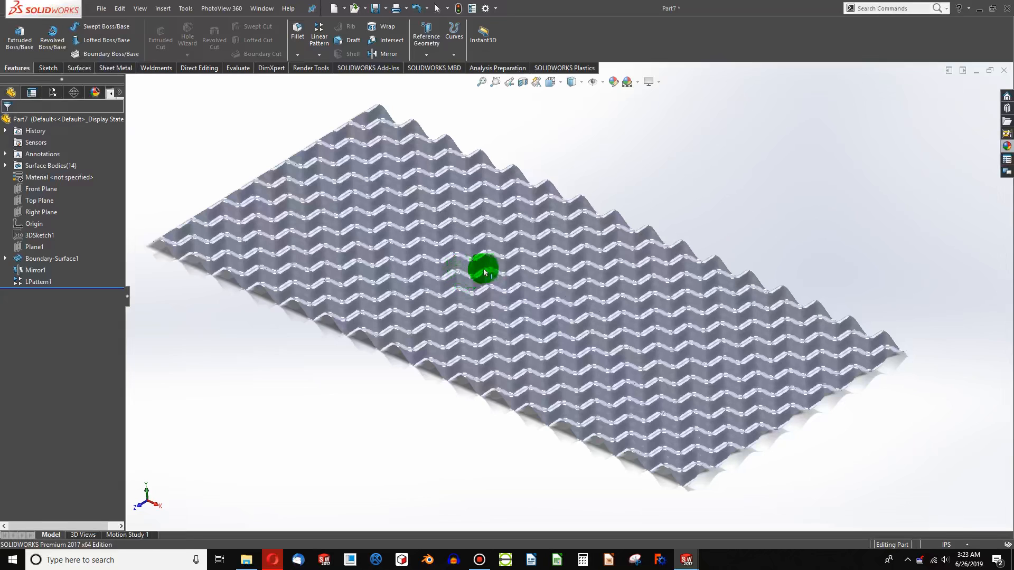
scroll(346, 182, "up", 2)
mouse_move(464, 128)
left_mouse_down()
mouse_move(284, 458)
mouse_move(816, 423)
mouse_move(846, 262)
left_mouse_up()
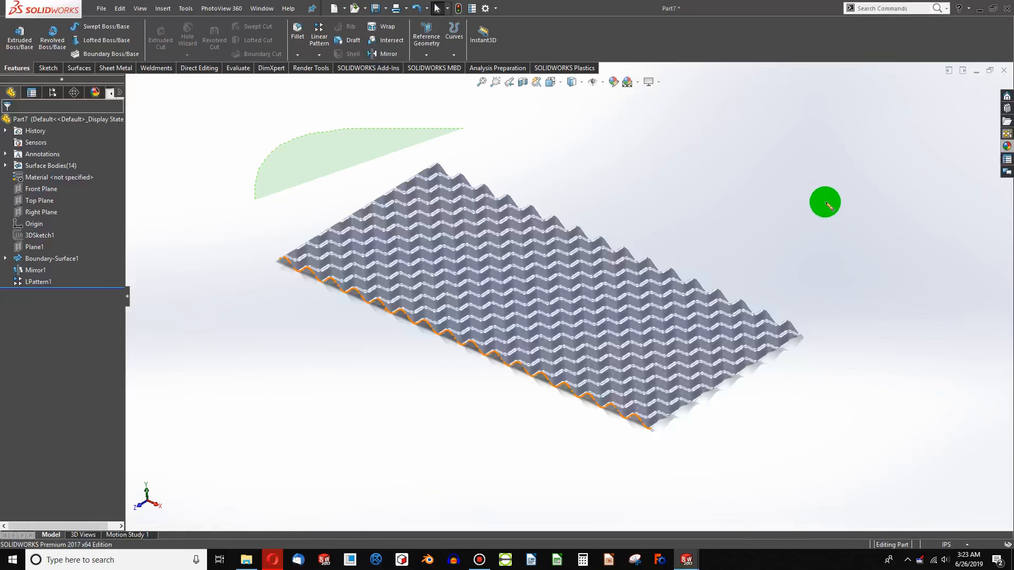
left_click_drag(827, 203, 822, 200)
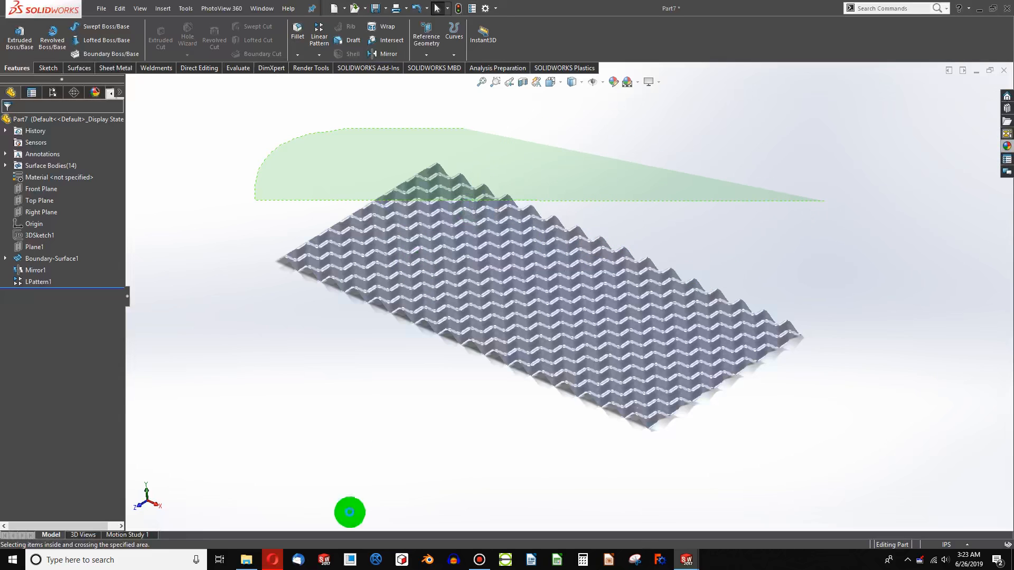
mouse_move(467, 119)
left_mouse_down()
mouse_move(400, 116)
mouse_move(285, 325)
mouse_move(623, 482)
mouse_move(853, 237)
mouse_move(841, 266)
left_mouse_up()
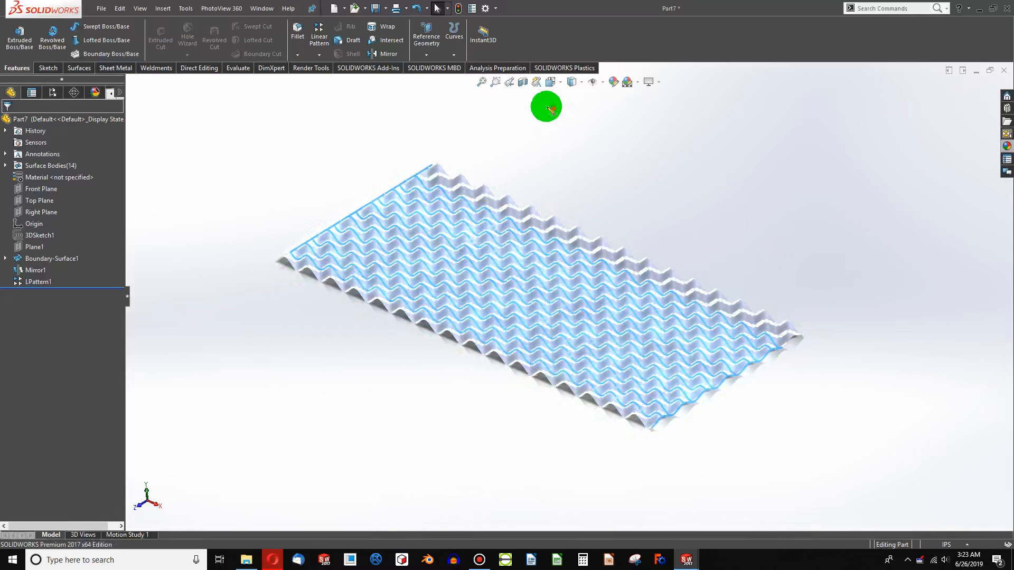
mouse_move(545, 106)
left_mouse_down()
mouse_move(315, 419)
mouse_move(845, 310)
mouse_move(836, 245)
left_mouse_up()
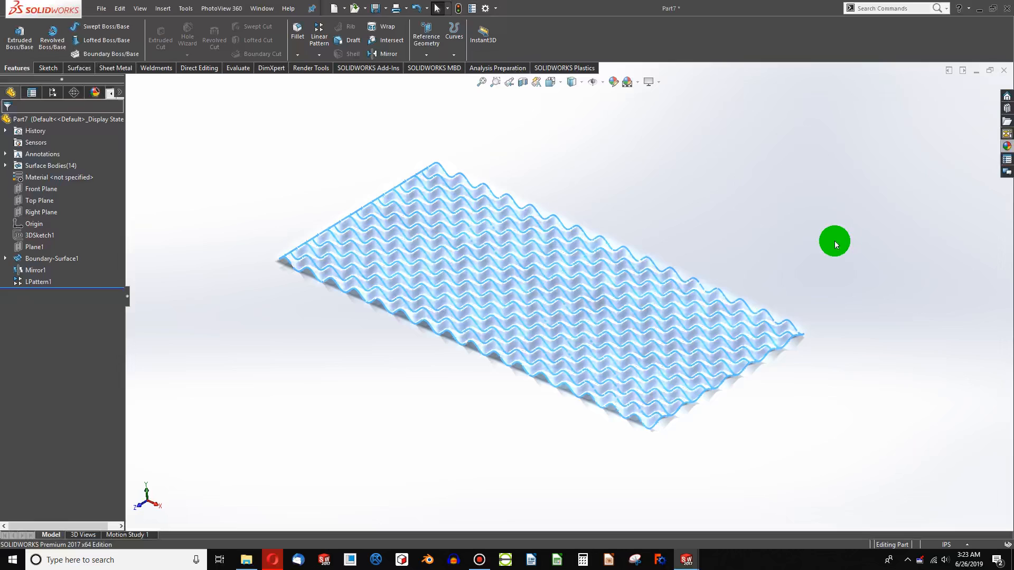
- Knit the boundary surface, its mirror and all the patterned copies into a single surface
left_click(78, 68)
left_click(429, 49)
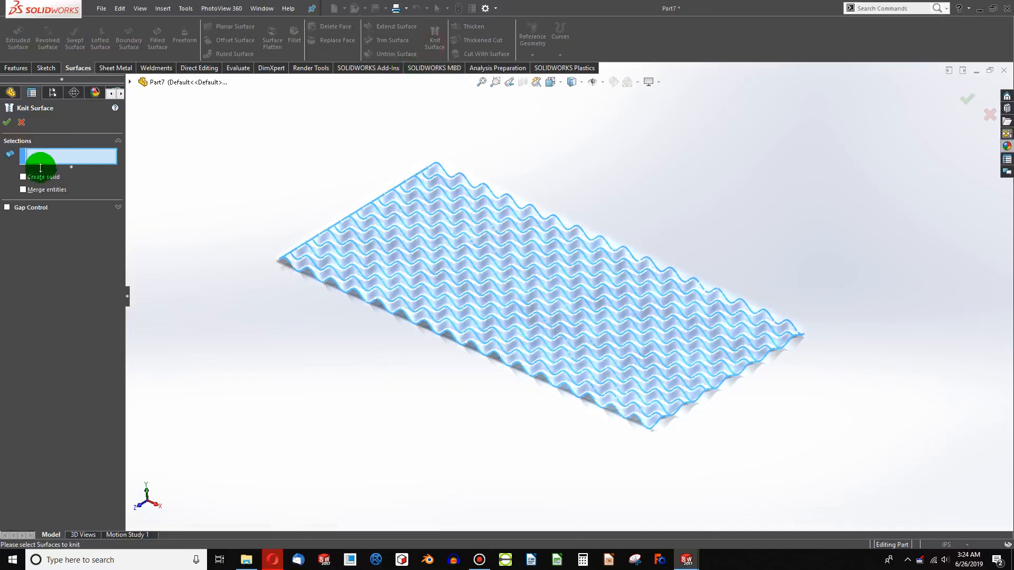
mouse_move(448, 116)
left_mouse_down()
mouse_move(244, 317)
mouse_move(799, 450)
mouse_move(815, 206)
left_mouse_up()
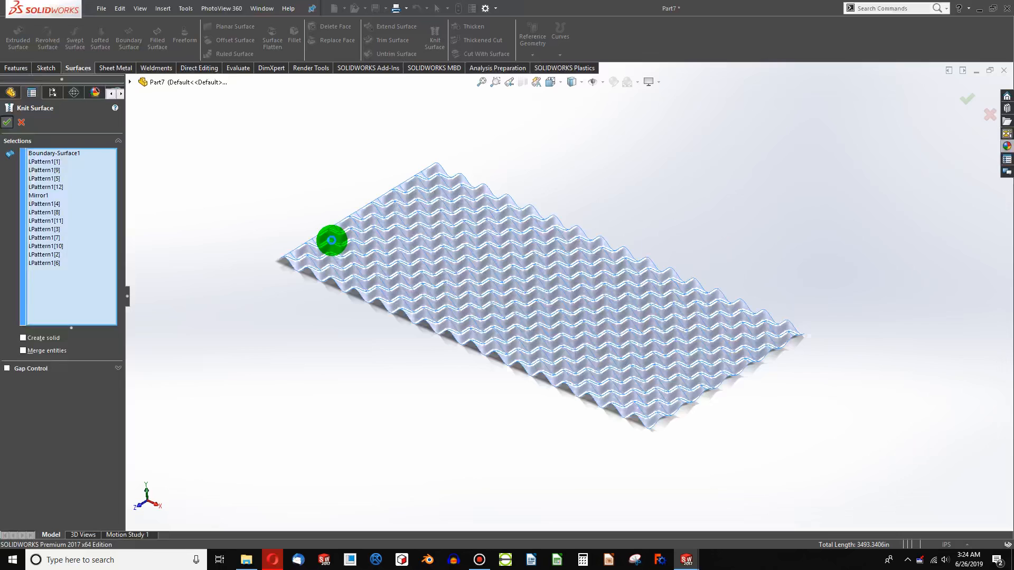
right_click(351, 236)
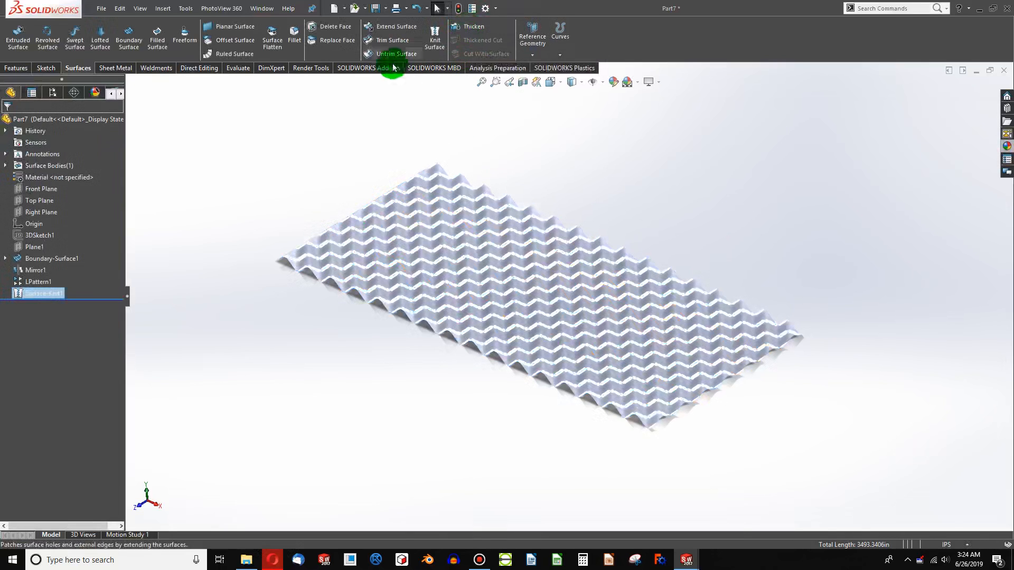
- Thicken the knitted wavy surface by 0.40 in and inspect the resulting sheet up close
left_click(473, 30)
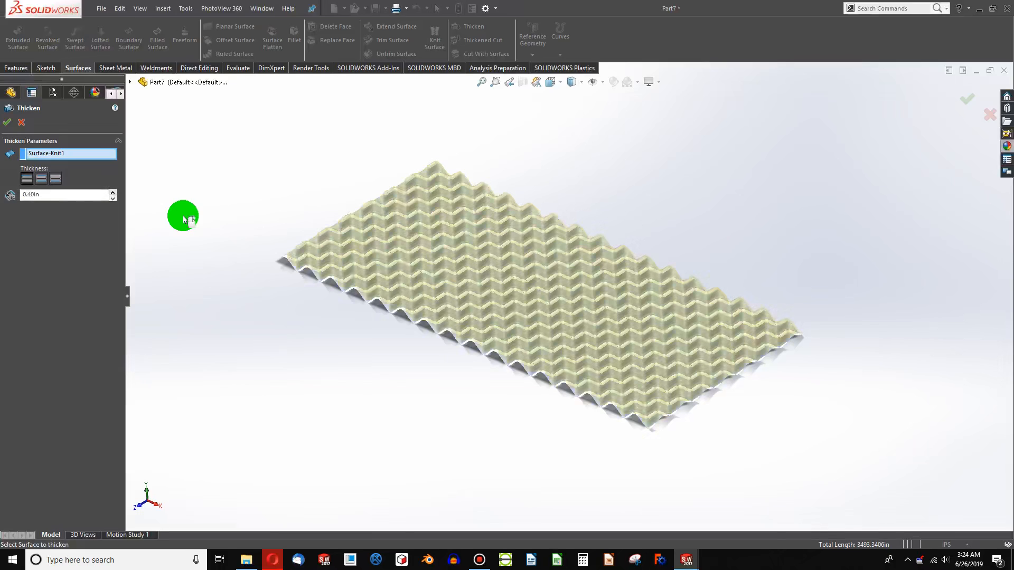
left_click(112, 192)
left_click(113, 192)
left_click(112, 191)
left_click(26, 150)
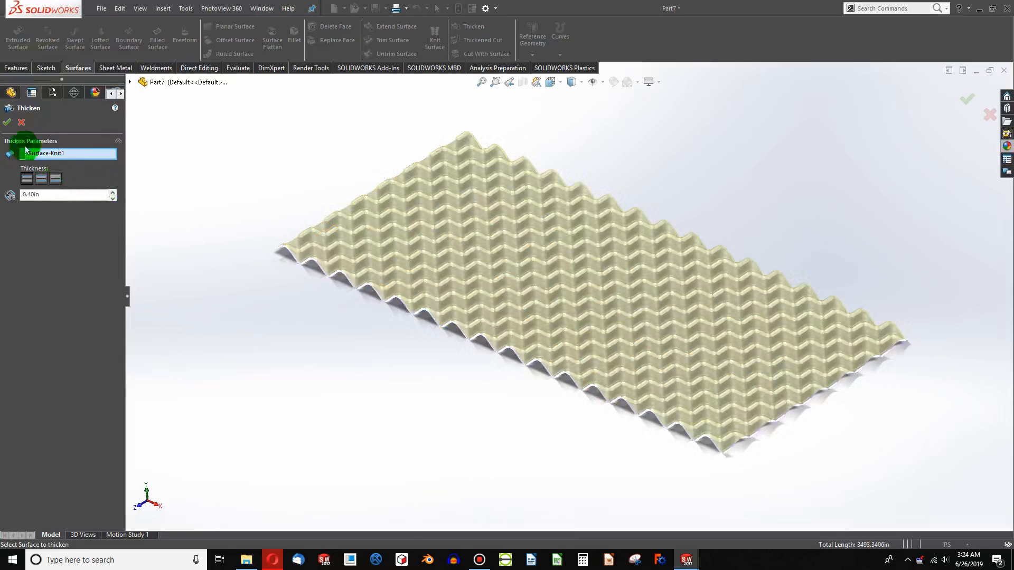
left_click(547, 258)
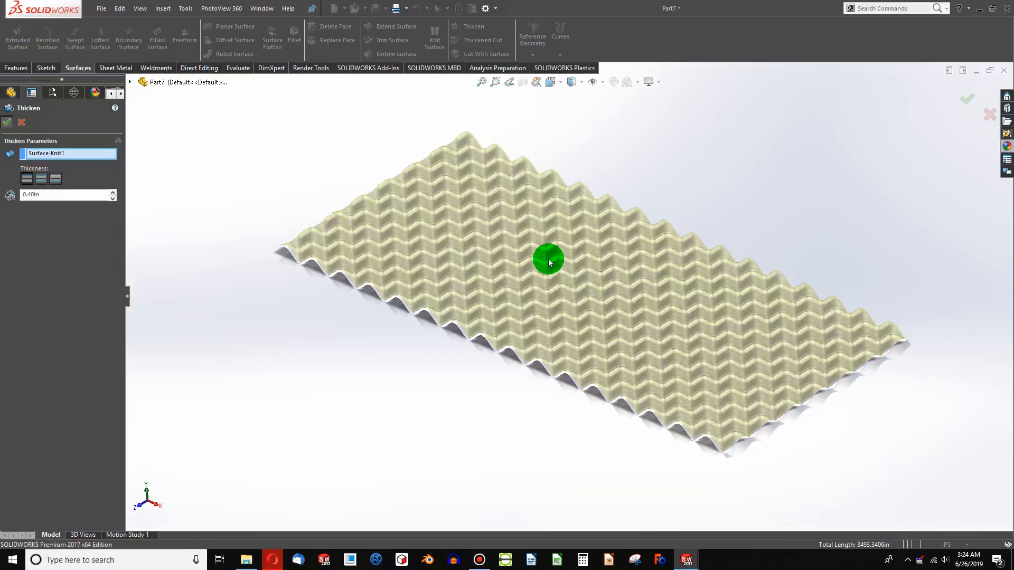
right_click(548, 260)
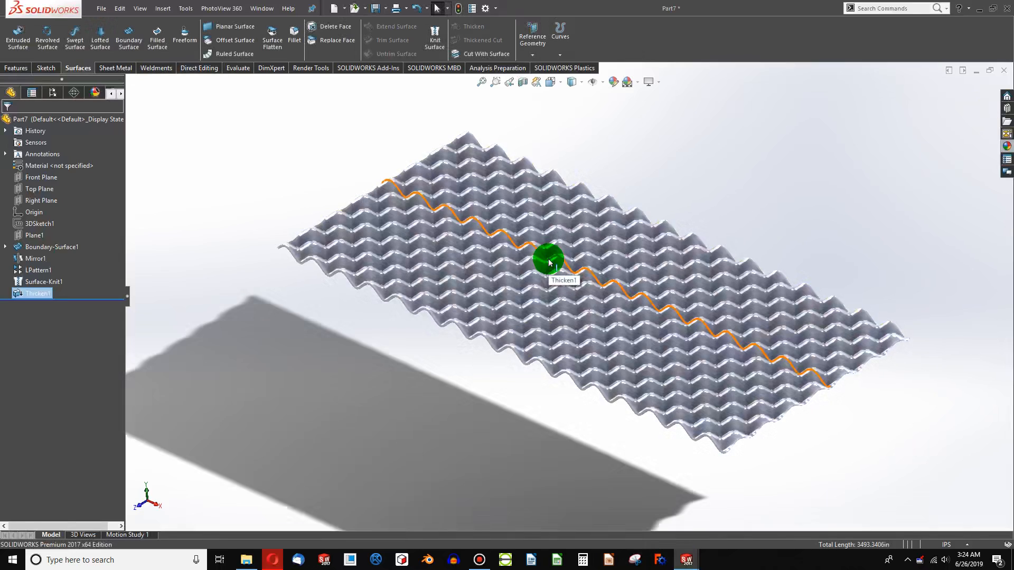
scroll(611, 315, "down", 5)
middle_click_drag(611, 316, 609, 261)
scroll(613, 406, "down", 5)
mouse_move(612, 406)
middle_mouse_down()
mouse_move(537, 380)
mouse_move(546, 356)
mouse_move(512, 324)
mouse_move(564, 442)
mouse_move(577, 453)
mouse_move(604, 337)
mouse_move(489, 232)
mouse_move(388, 201)
middle_mouse_up()
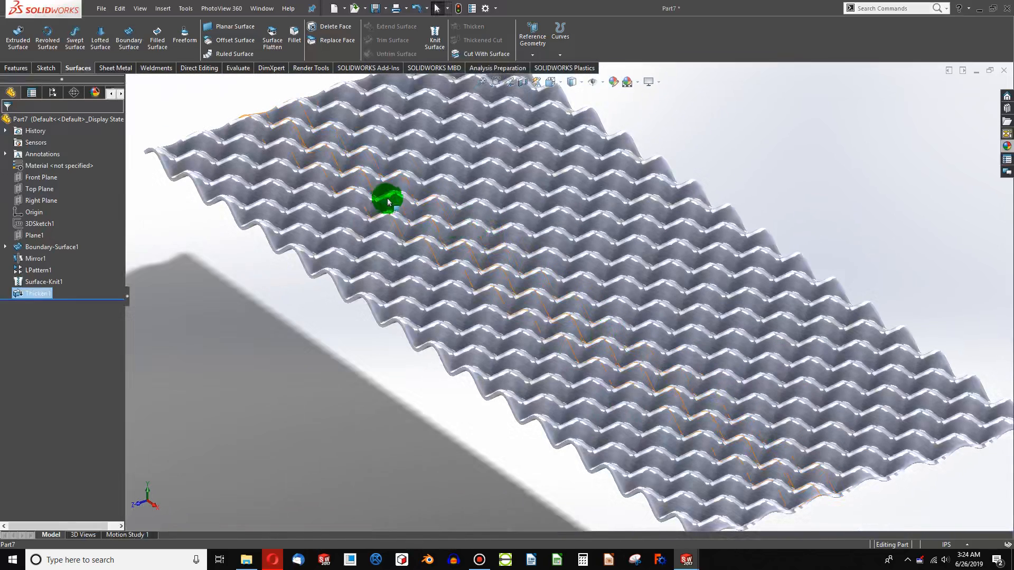
- Delete the Thicken1 feature from the part
right_click(29, 295)
left_click(63, 350)
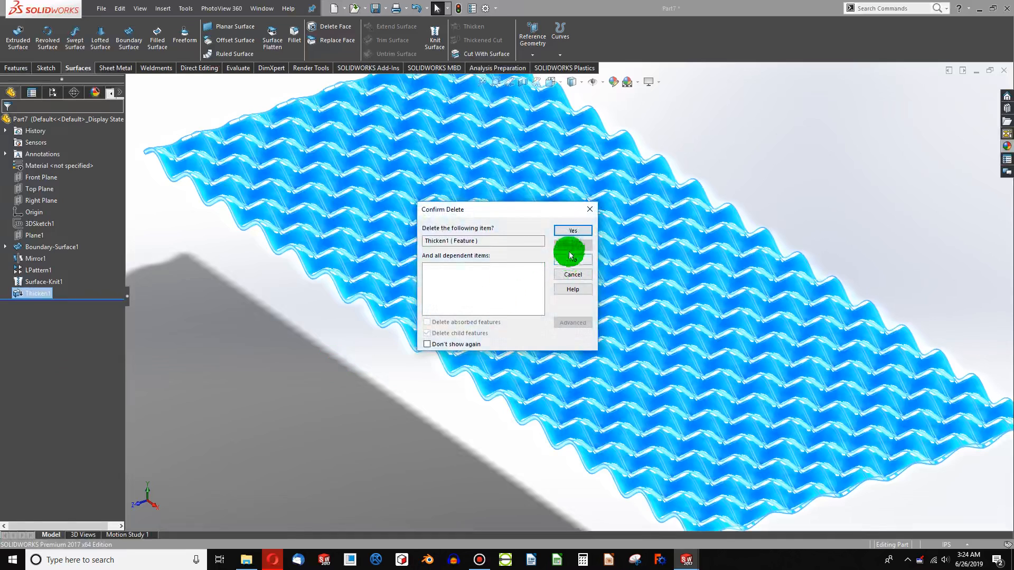
left_click(573, 232)
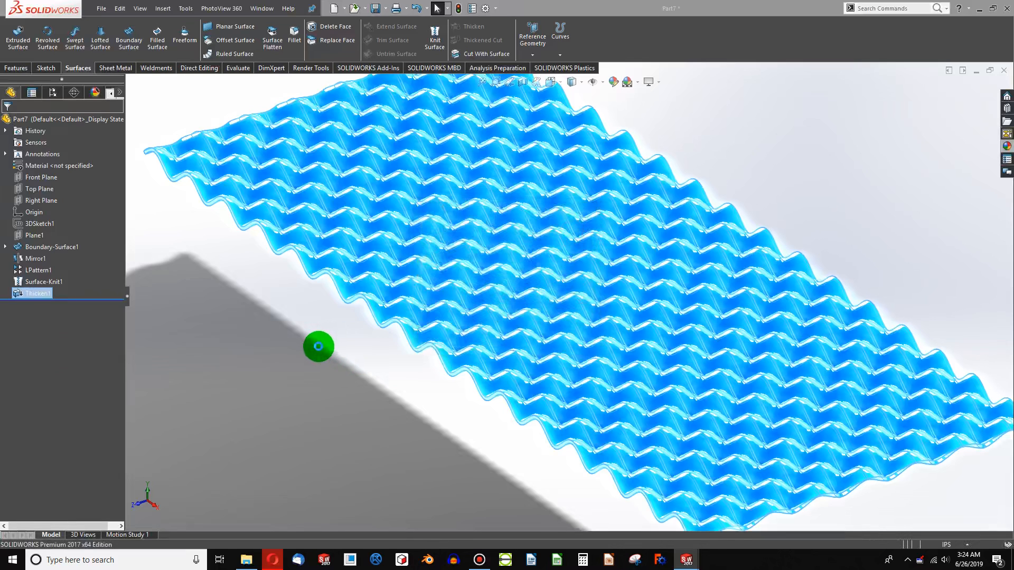
scroll(338, 346, "up", 3)
scroll(338, 346, "down", 1)
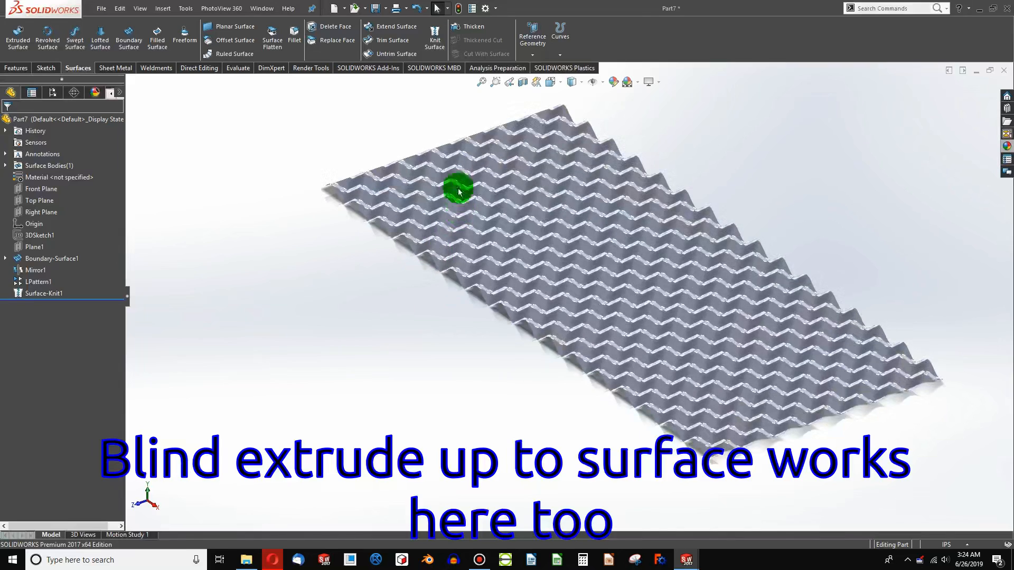
- Sketch a corner rectangle about 100 by 43.98 in on the Top Plane, from corner to opposite corner of the wavy sheet
left_click(40, 201)
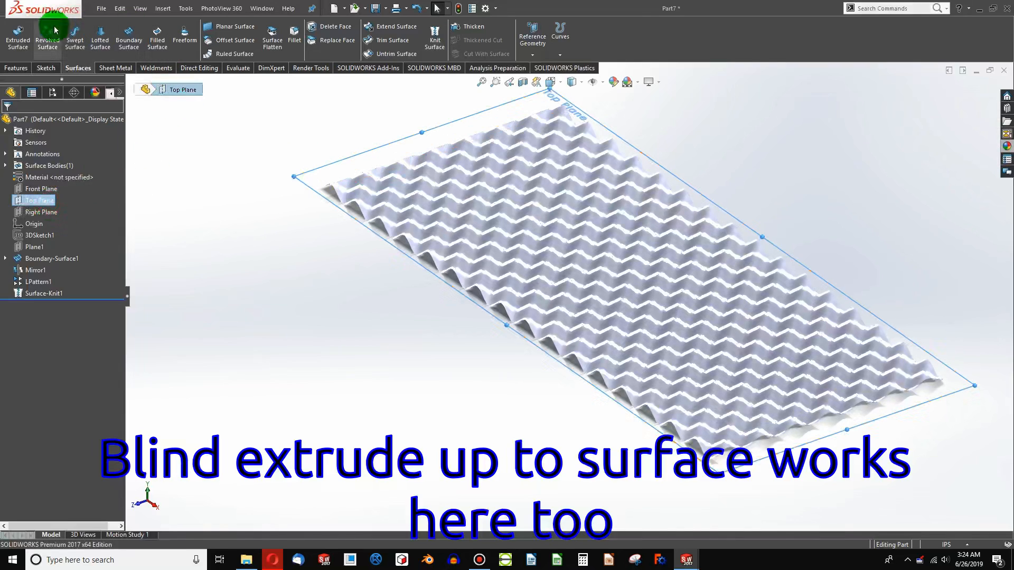
left_click(40, 69)
left_click(14, 32)
left_click(69, 41)
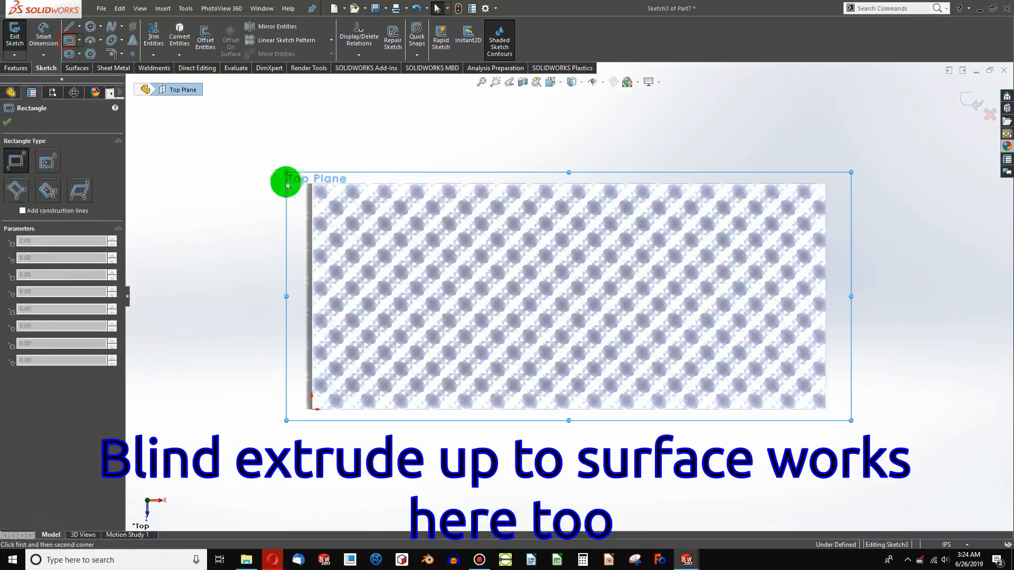
left_click_drag(312, 184, 827, 410)
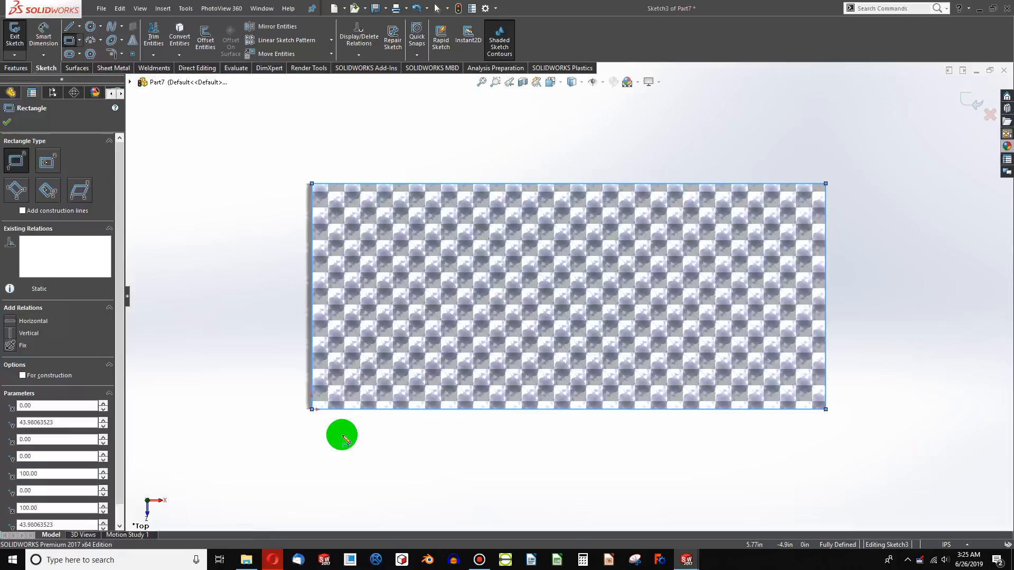
key("Escape")
- Begin a boss extrusion of the rectangle, starting from a 2 in offset below the sketch plane
middle_click_drag(331, 419, 423, 269)
scroll(650, 442, "down", 4)
scroll(624, 385, "down", 1)
middle_click_drag(625, 384, 341, 275)
scroll(340, 270, "down", 1)
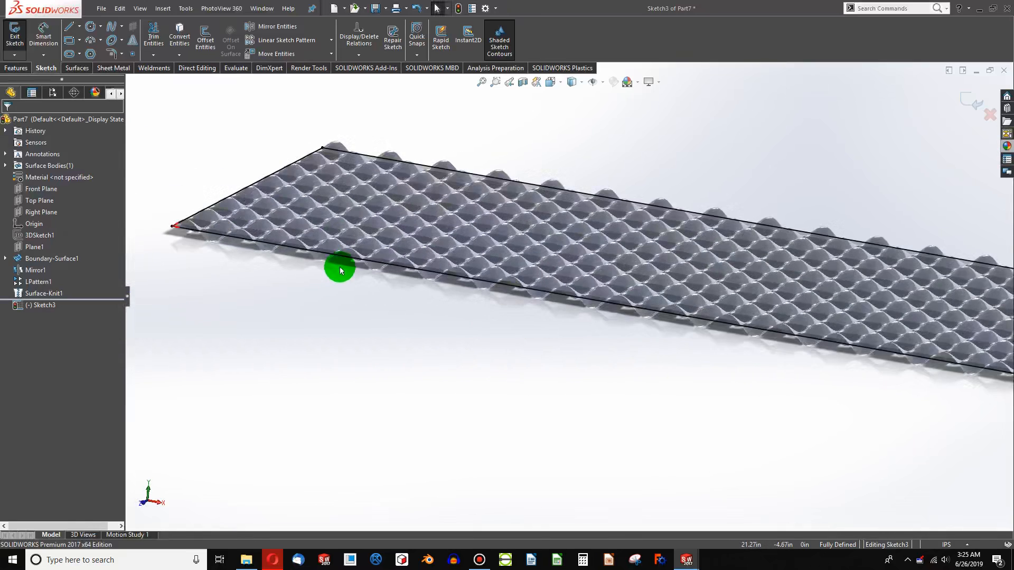
left_click(14, 69)
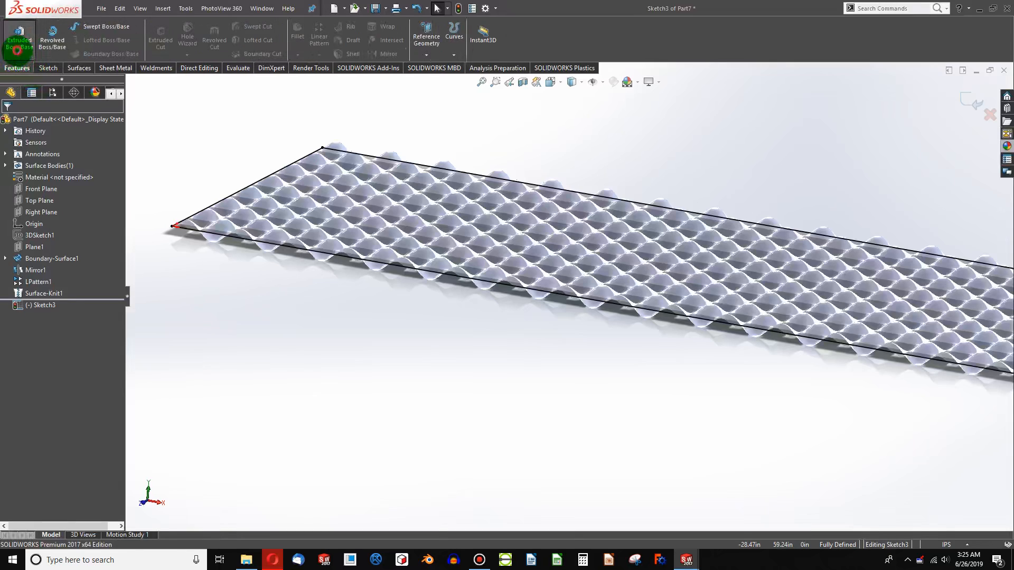
left_click(17, 50)
left_click(56, 155)
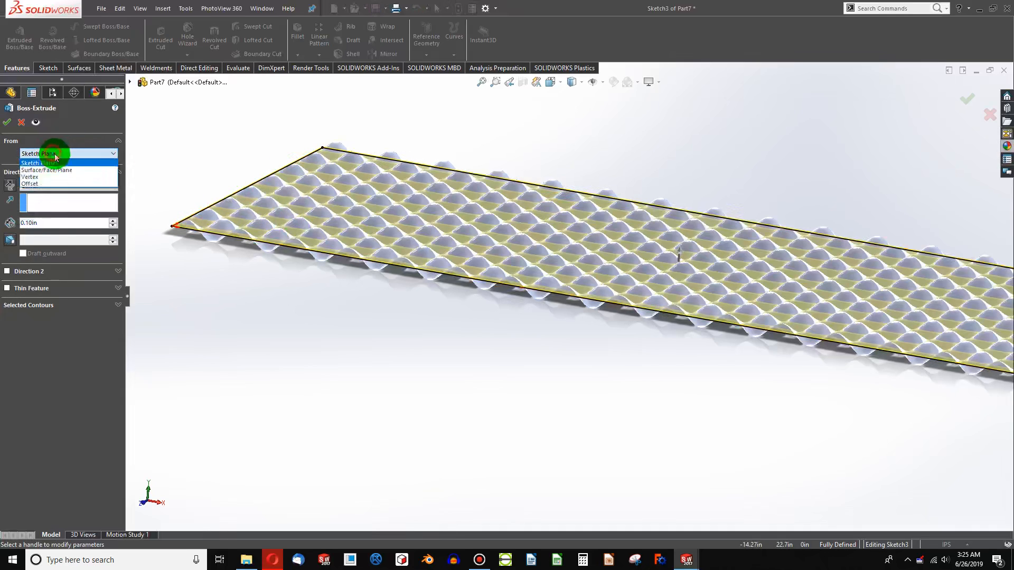
left_click(49, 185)
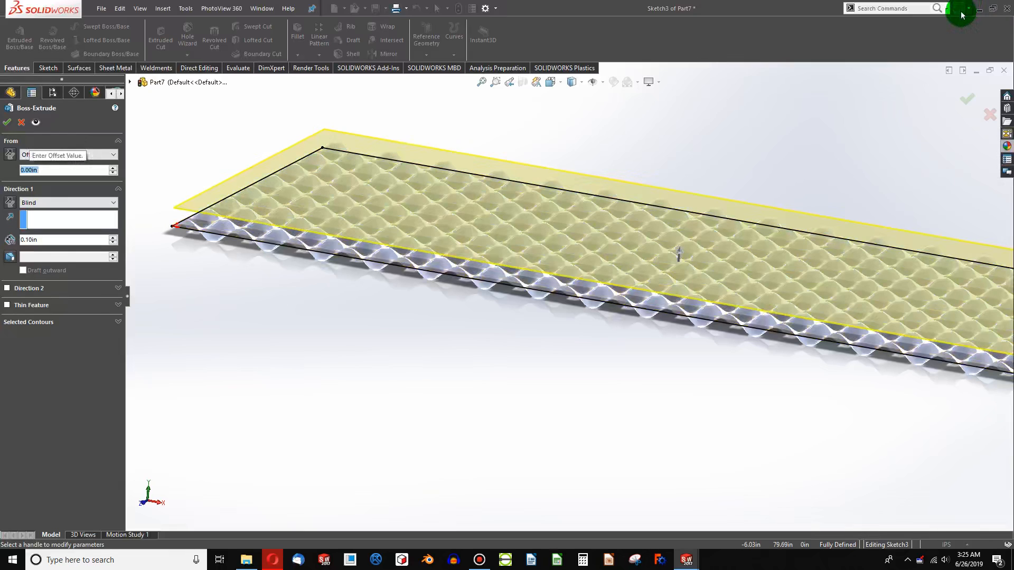
left_click(9, 155)
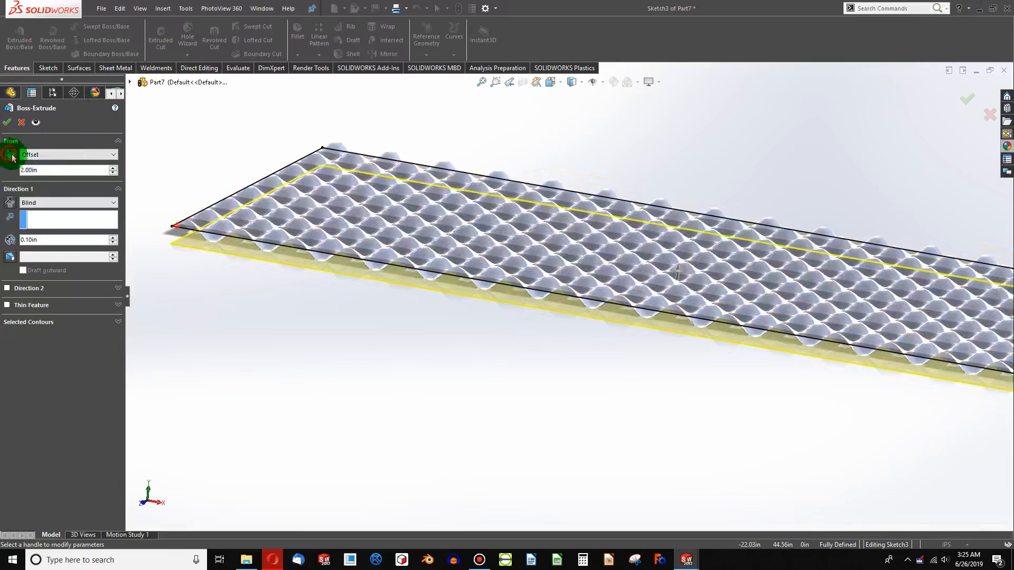
- Set the blind depth to 2 in, reverse it away from the wavy sheet and finish the extrusion
left_click(52, 242)
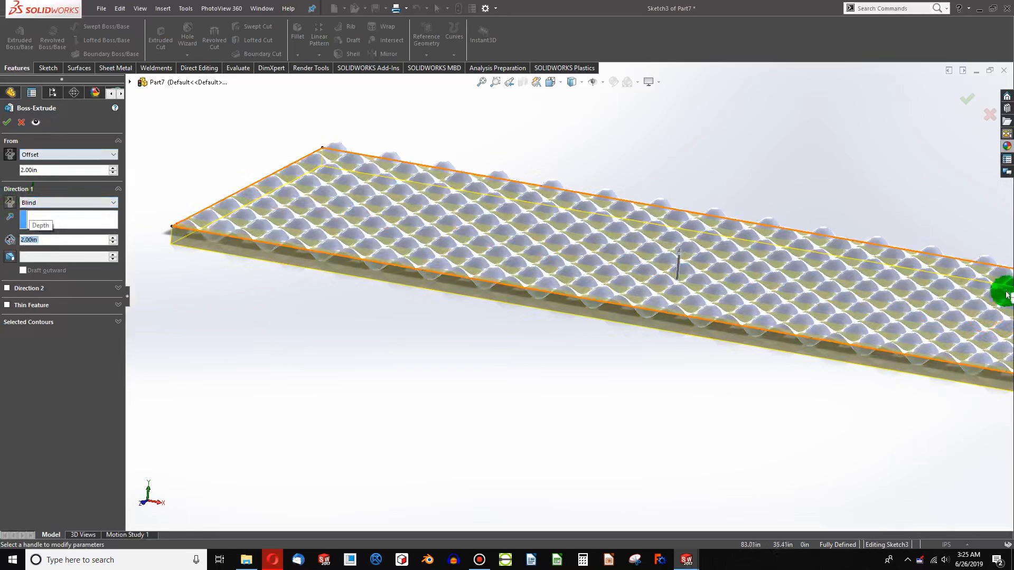
left_click(9, 207)
left_click(60, 212)
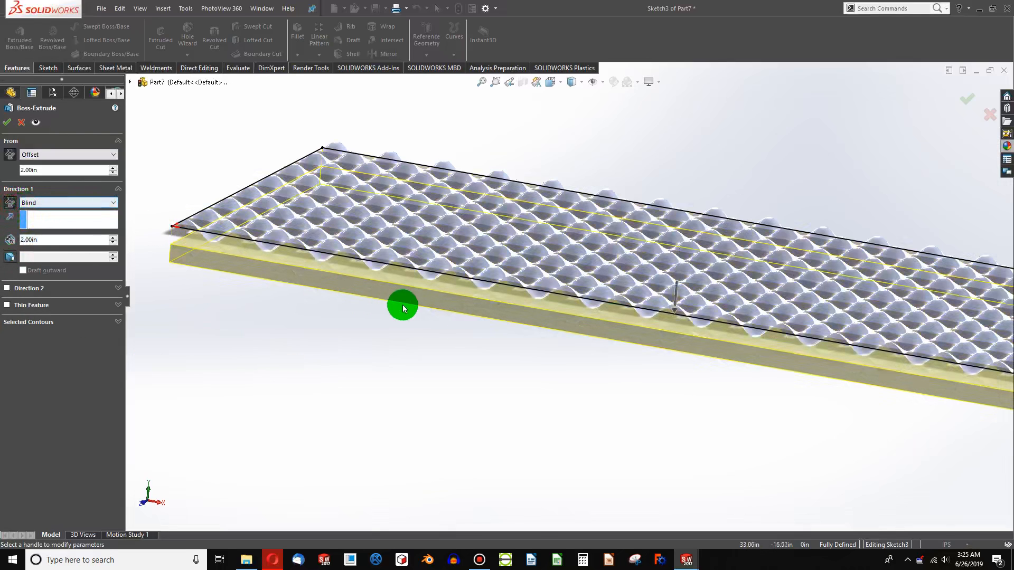
mouse_move(403, 303)
middle_mouse_down()
mouse_move(367, 305)
mouse_move(373, 319)
mouse_move(760, 306)
middle_mouse_up()
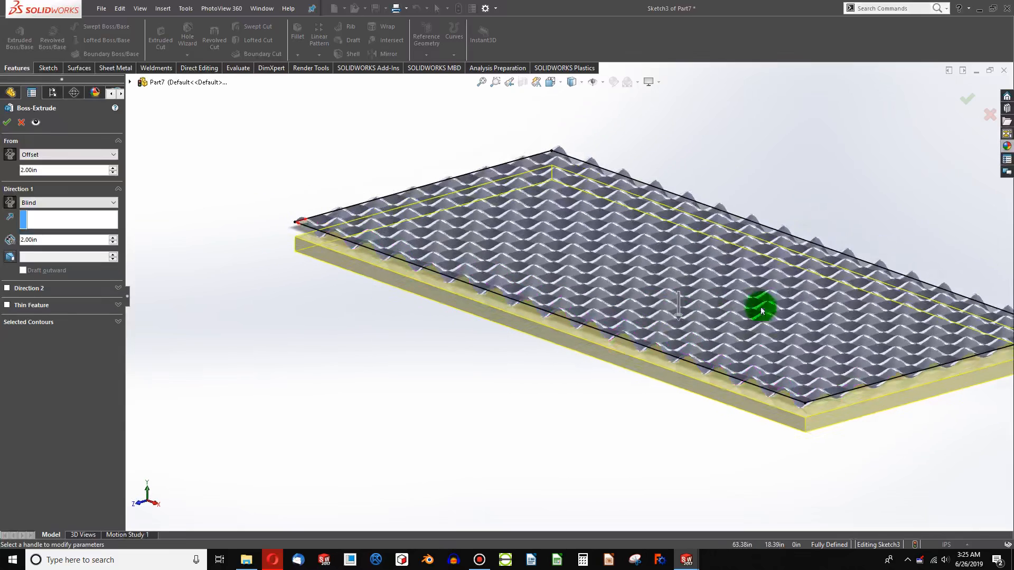
left_click(7, 122)
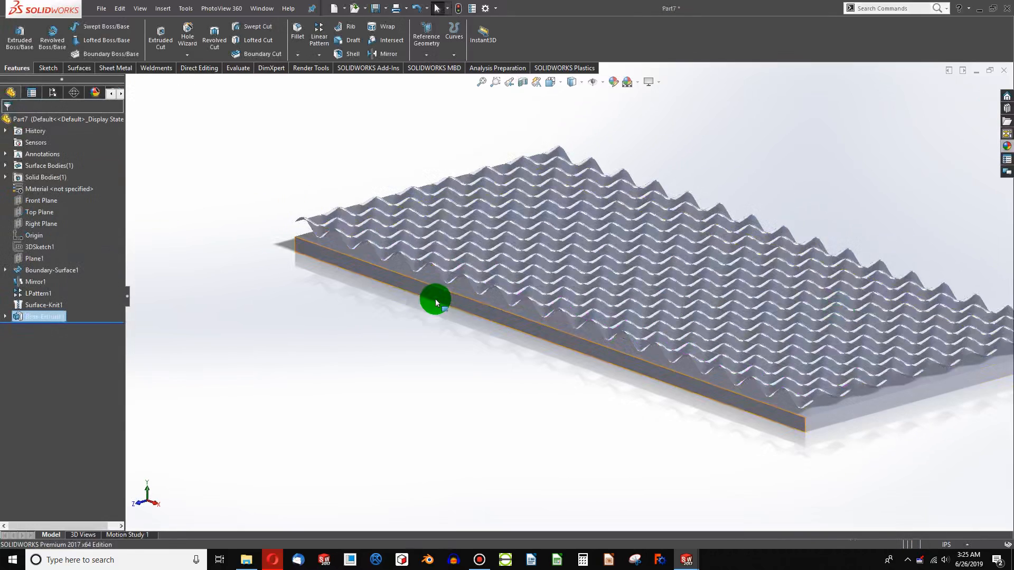
- Replace the extruded block's upper face with the Surface-Knit1 wavy surface, leaving only that face as the target
scroll(774, 402, "down", 4)
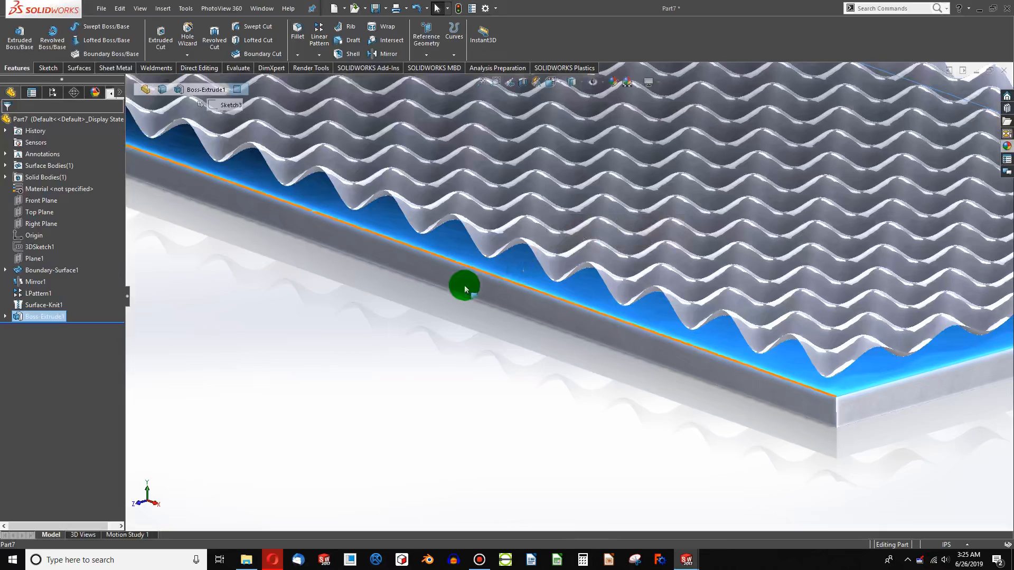
left_click(360, 349)
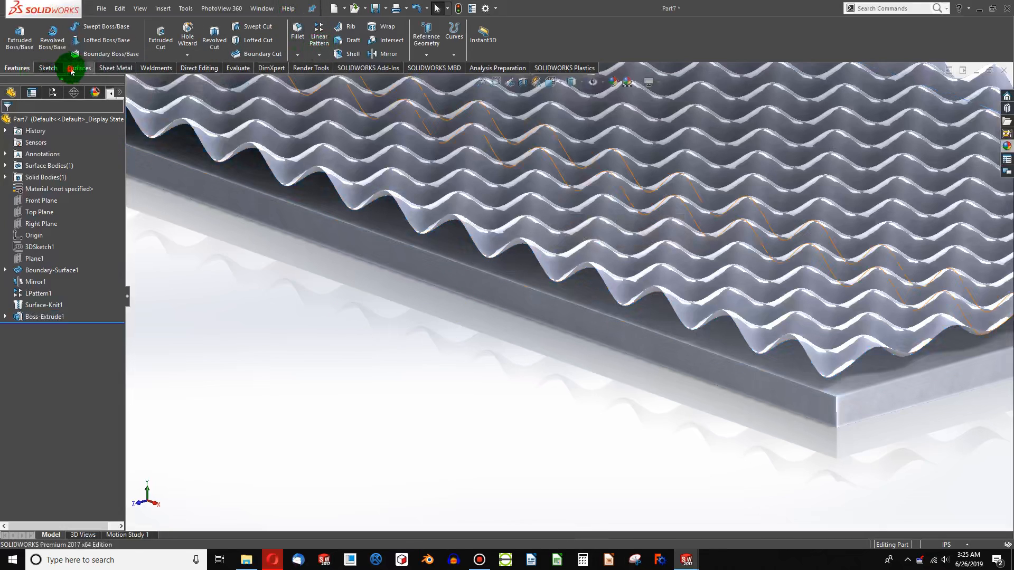
left_click(328, 42)
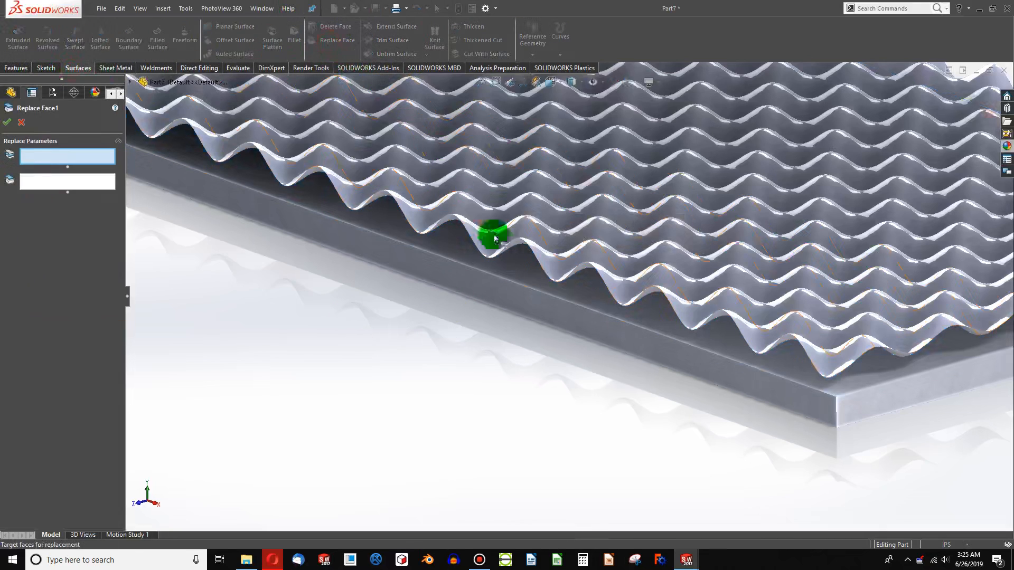
left_click(521, 273)
left_click(538, 229)
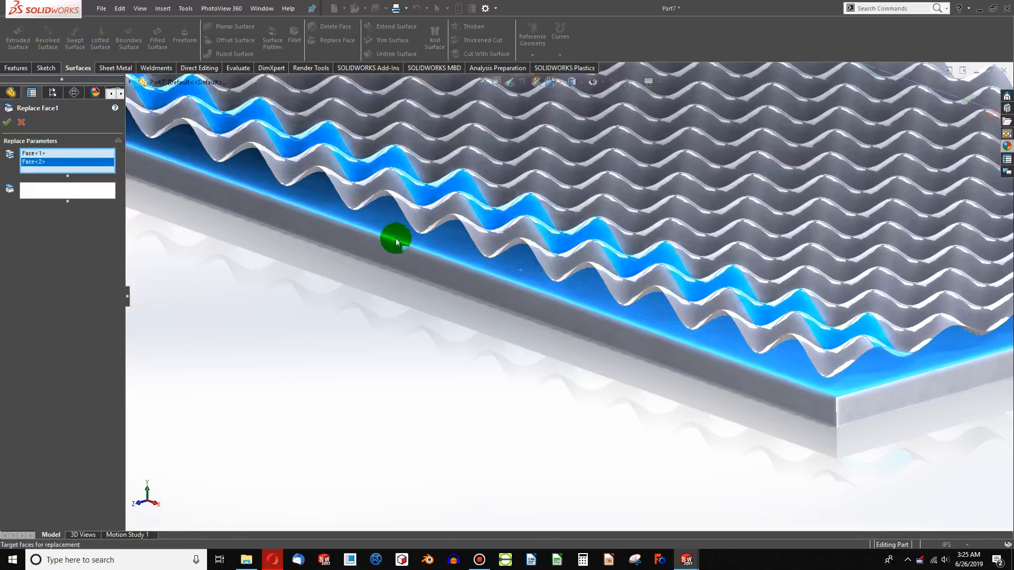
left_click(58, 184)
left_click(50, 183)
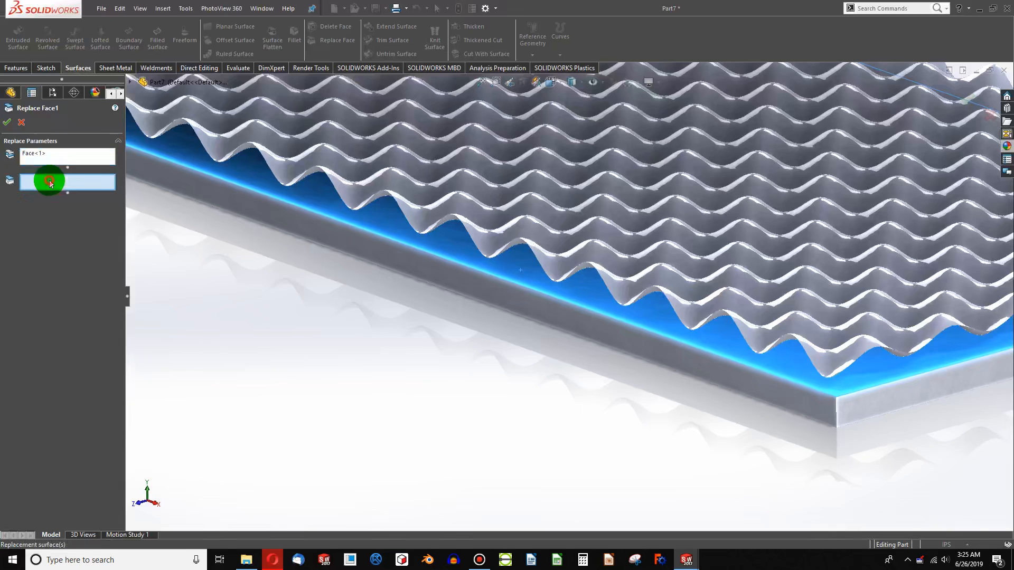
left_click(131, 83)
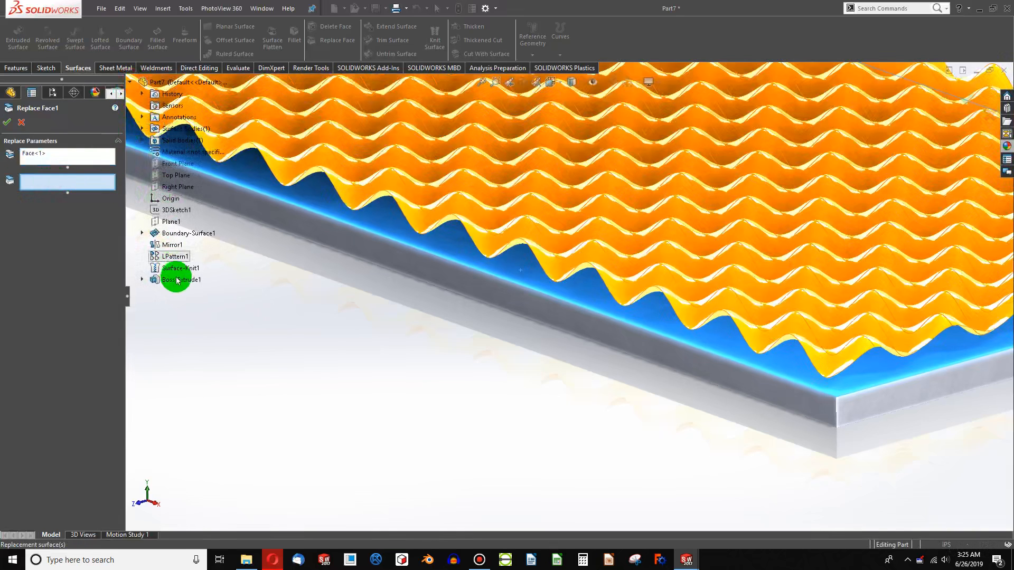
right_click(251, 313)
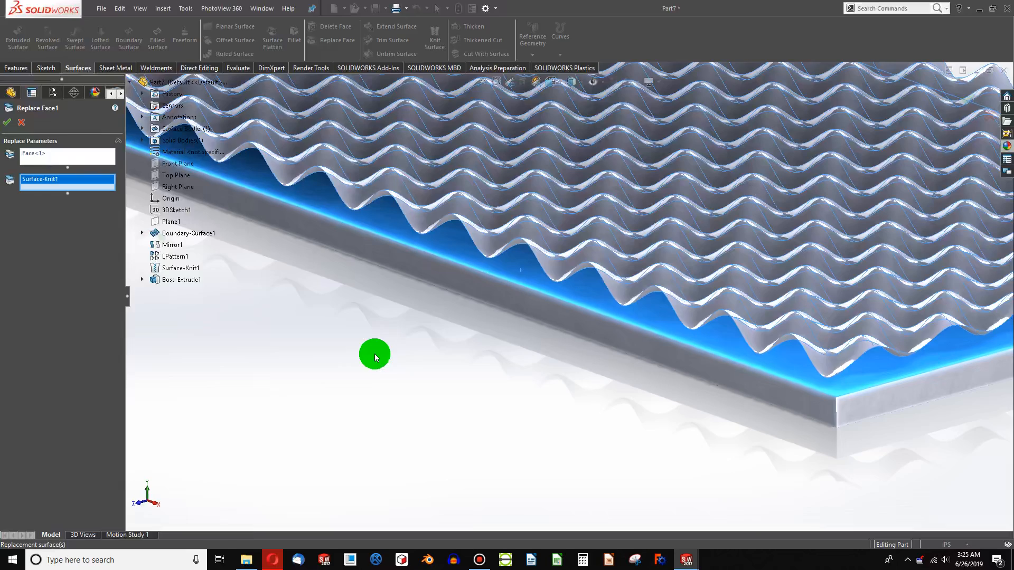
scroll(395, 350, "up", 5)
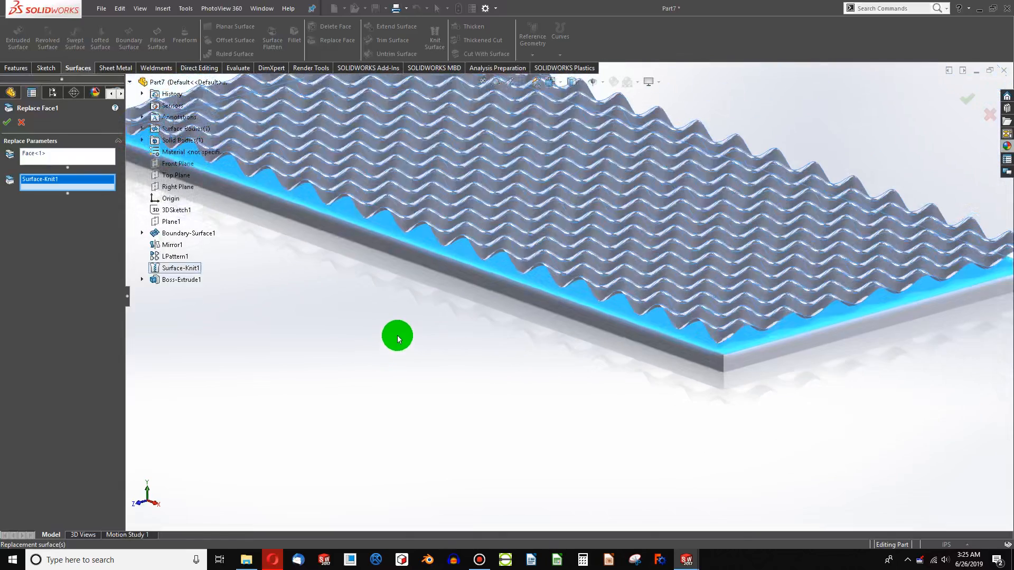
scroll(445, 255, "down", 4)
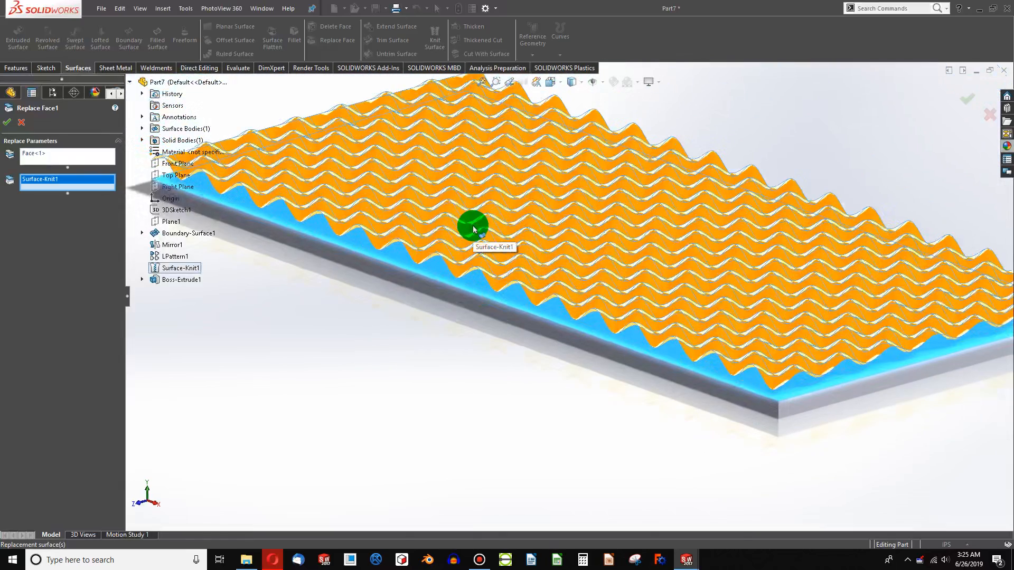
scroll(474, 230, "down", 1)
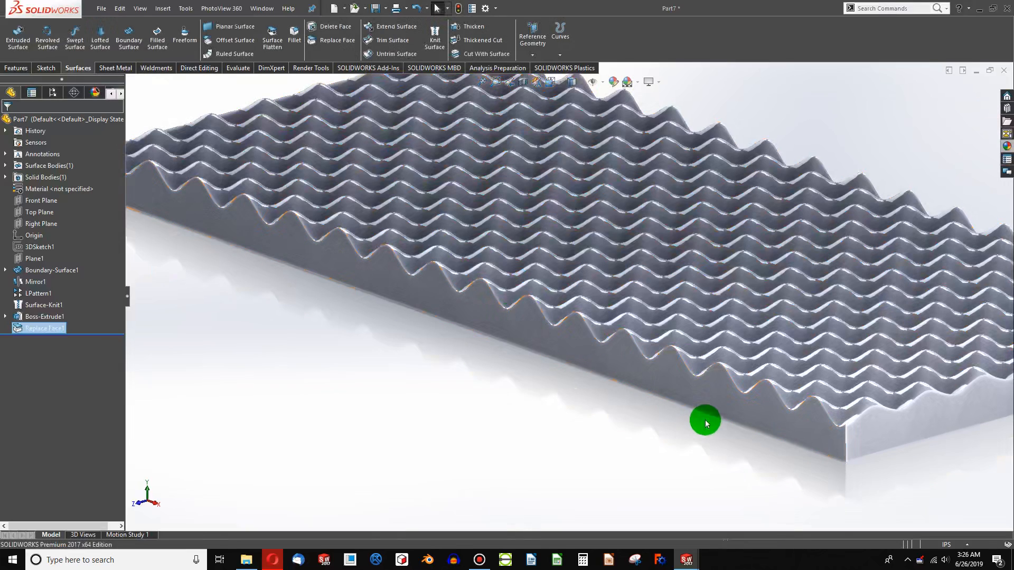
- Inspect the interior of the whole foam block with a temporary section view, shifting the section plane and discarding the section
mouse_move(706, 424)
middle_mouse_down()
mouse_move(679, 340)
mouse_move(648, 394)
mouse_move(606, 366)
mouse_move(574, 364)
mouse_move(674, 366)
mouse_move(711, 410)
mouse_move(547, 336)
middle_mouse_up()
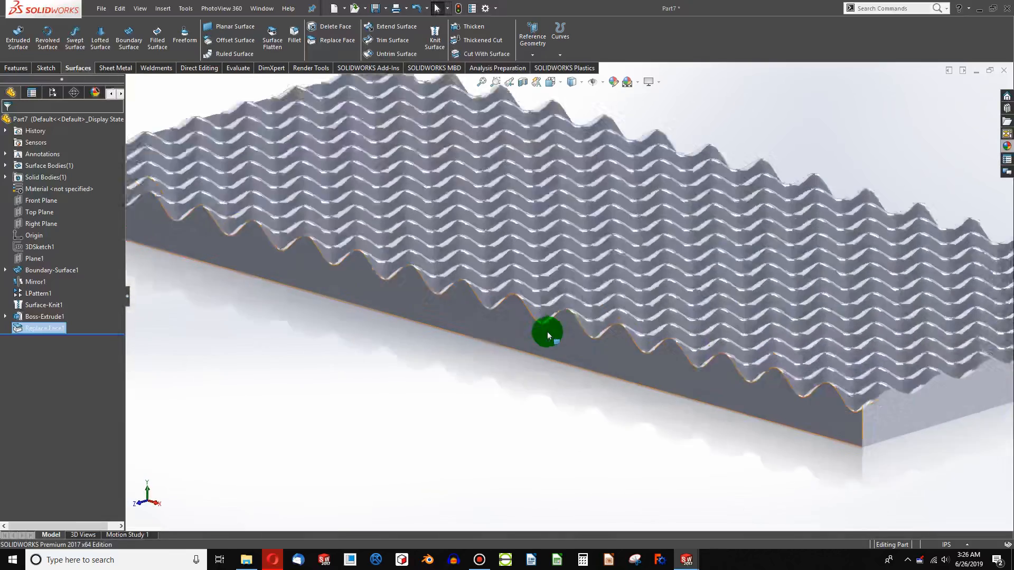
key("f")
left_click(522, 81)
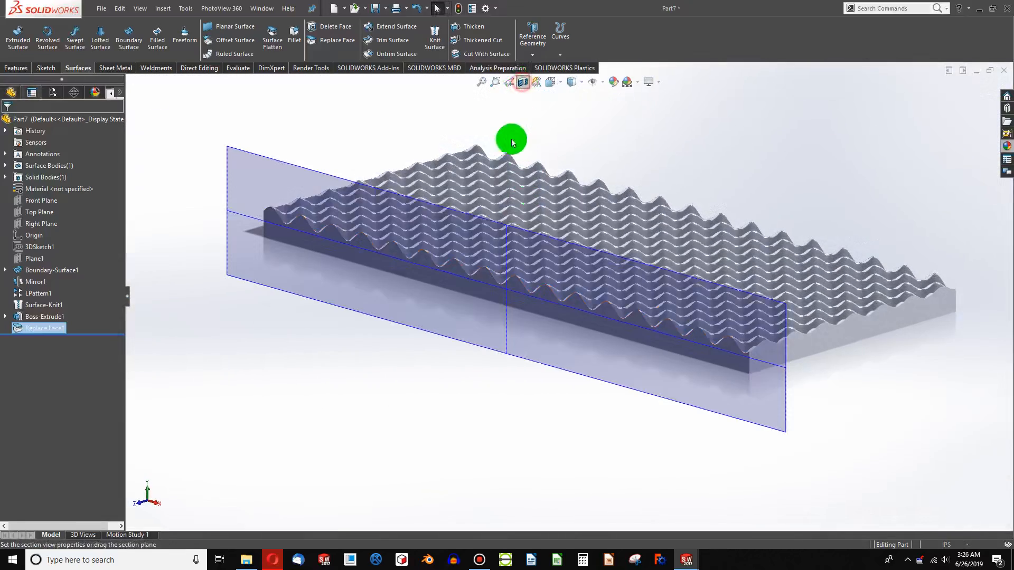
left_click_drag(475, 303, 520, 313)
left_click(21, 122)
mouse_move(498, 113)
left_mouse_down()
mouse_move(249, 186)
mouse_move(731, 473)
mouse_move(959, 196)
mouse_move(754, 172)
left_mouse_up()
- Apply the grey cotton cloth appearance from the Fabric category to the entire part
right_click(616, 236)
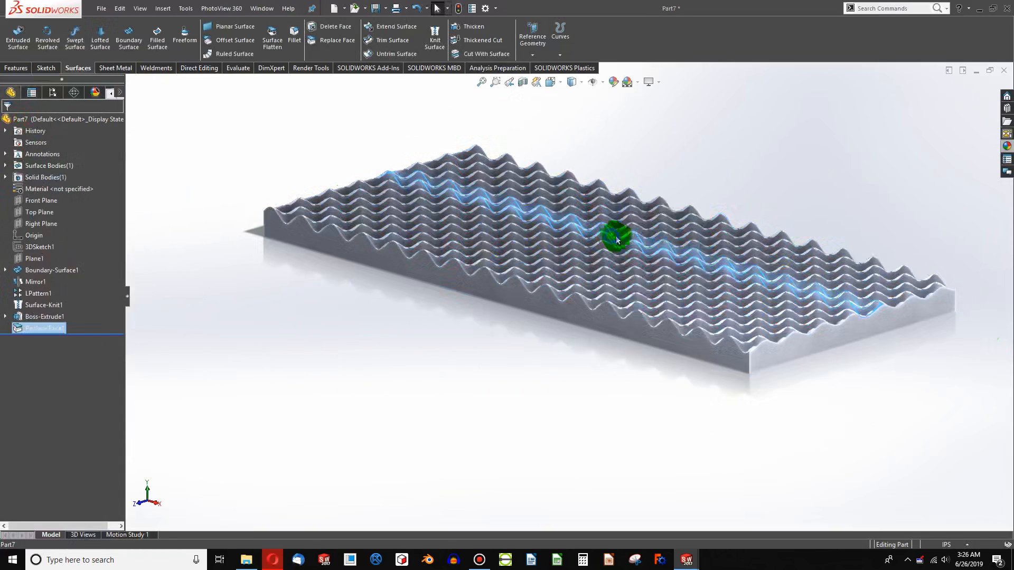
left_click(697, 209)
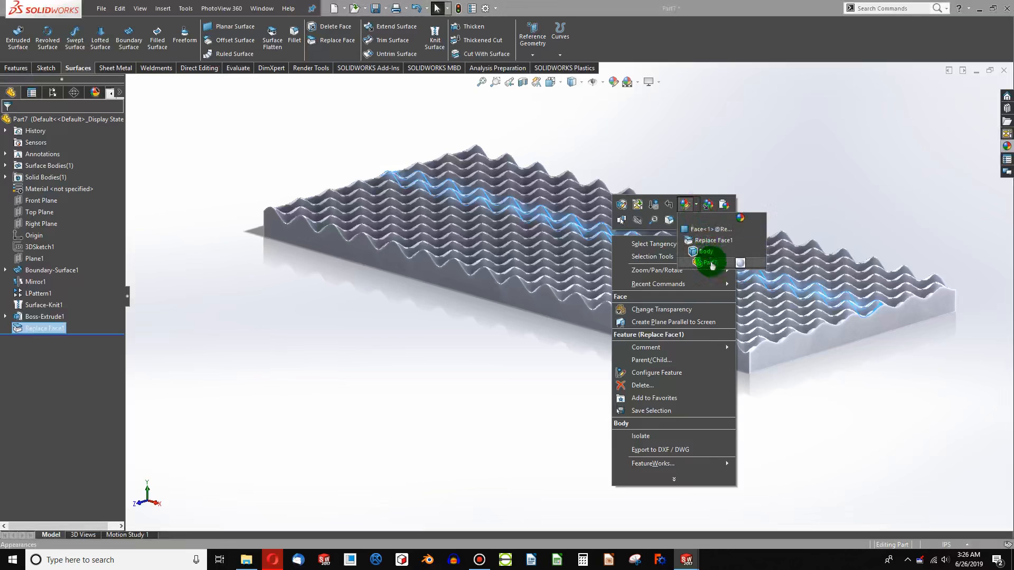
left_click(707, 263)
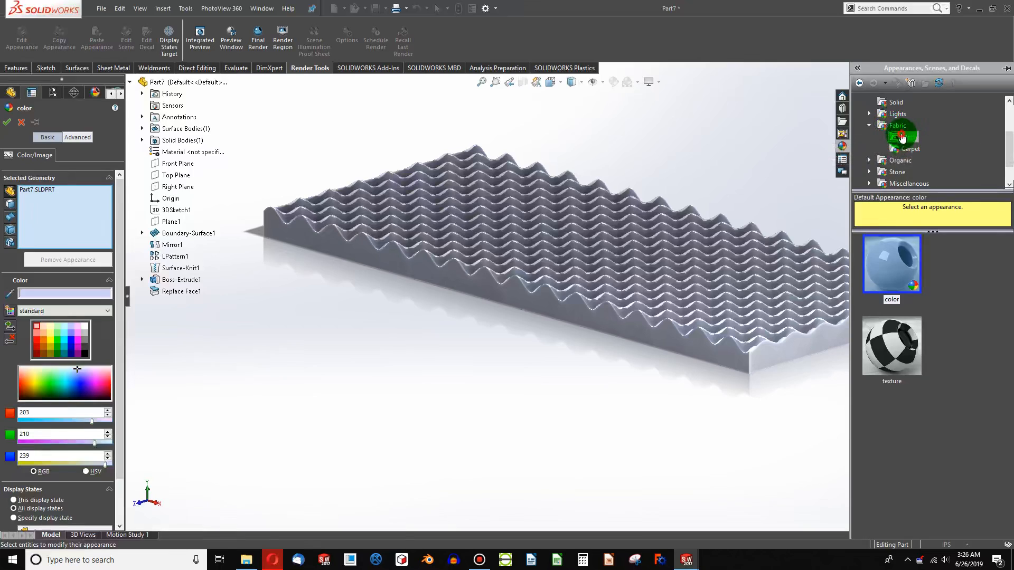
left_click(902, 137)
scroll(980, 344, "down", 2)
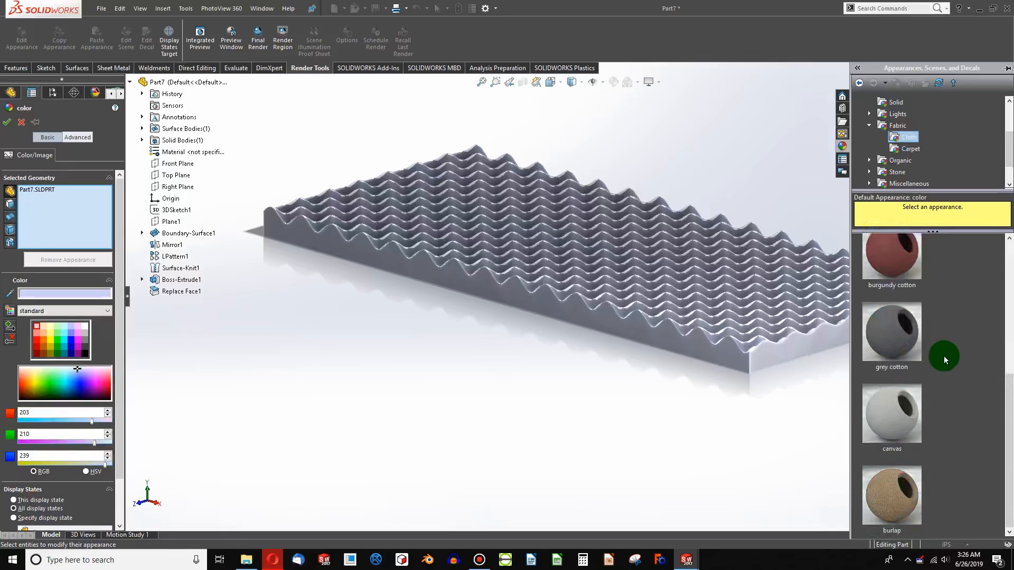
left_click(905, 338)
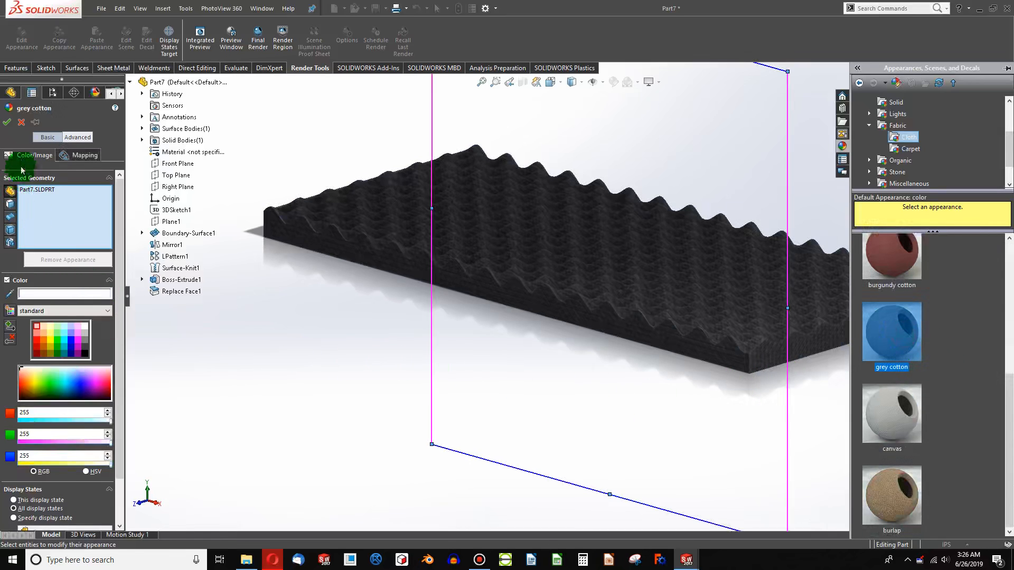
left_click(6, 125)
scroll(652, 309, "down", 5)
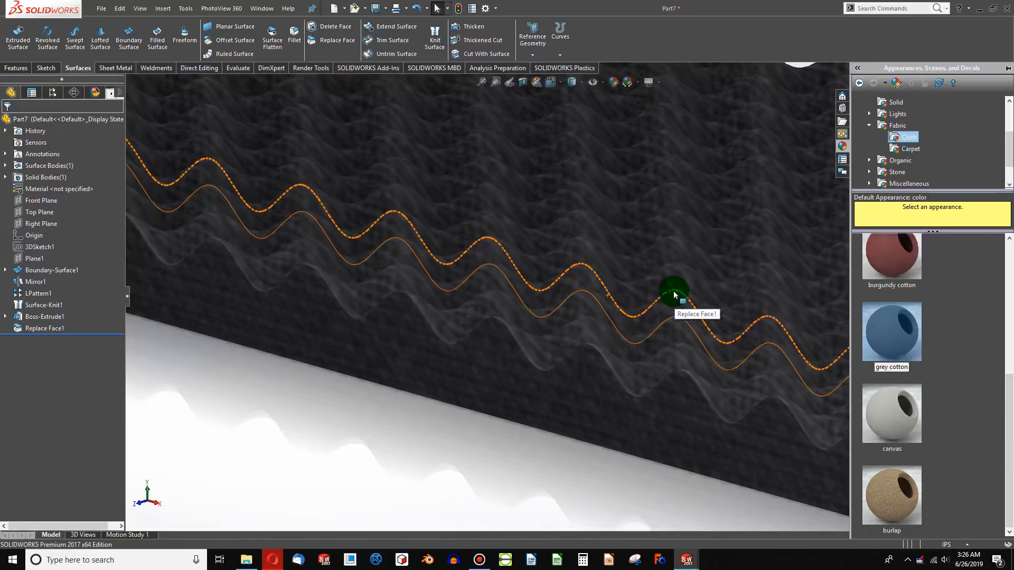
left_click(675, 296)
scroll(695, 311, "up", 6)
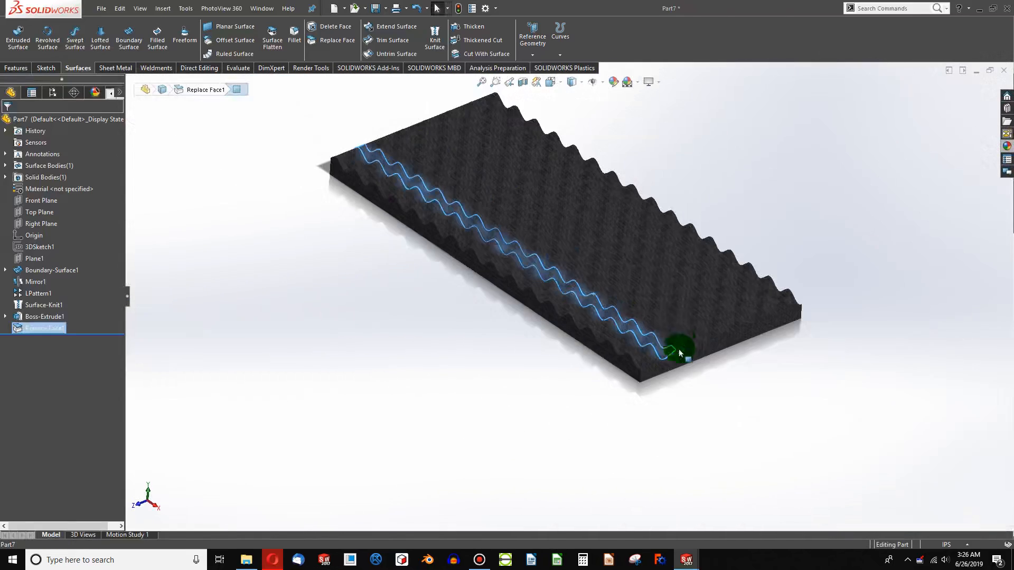
scroll(528, 217, "down", 4)
mouse_move(526, 229)
middle_mouse_down()
mouse_move(521, 254)
mouse_move(455, 305)
mouse_move(460, 389)
mouse_move(480, 229)
mouse_move(555, 181)
mouse_move(480, 262)
mouse_move(512, 249)
middle_mouse_up()
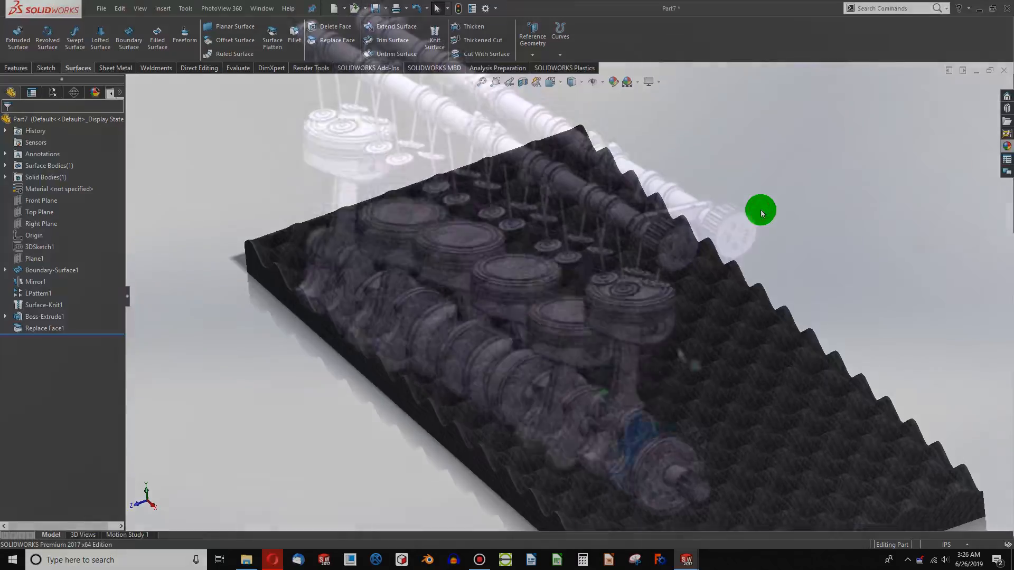